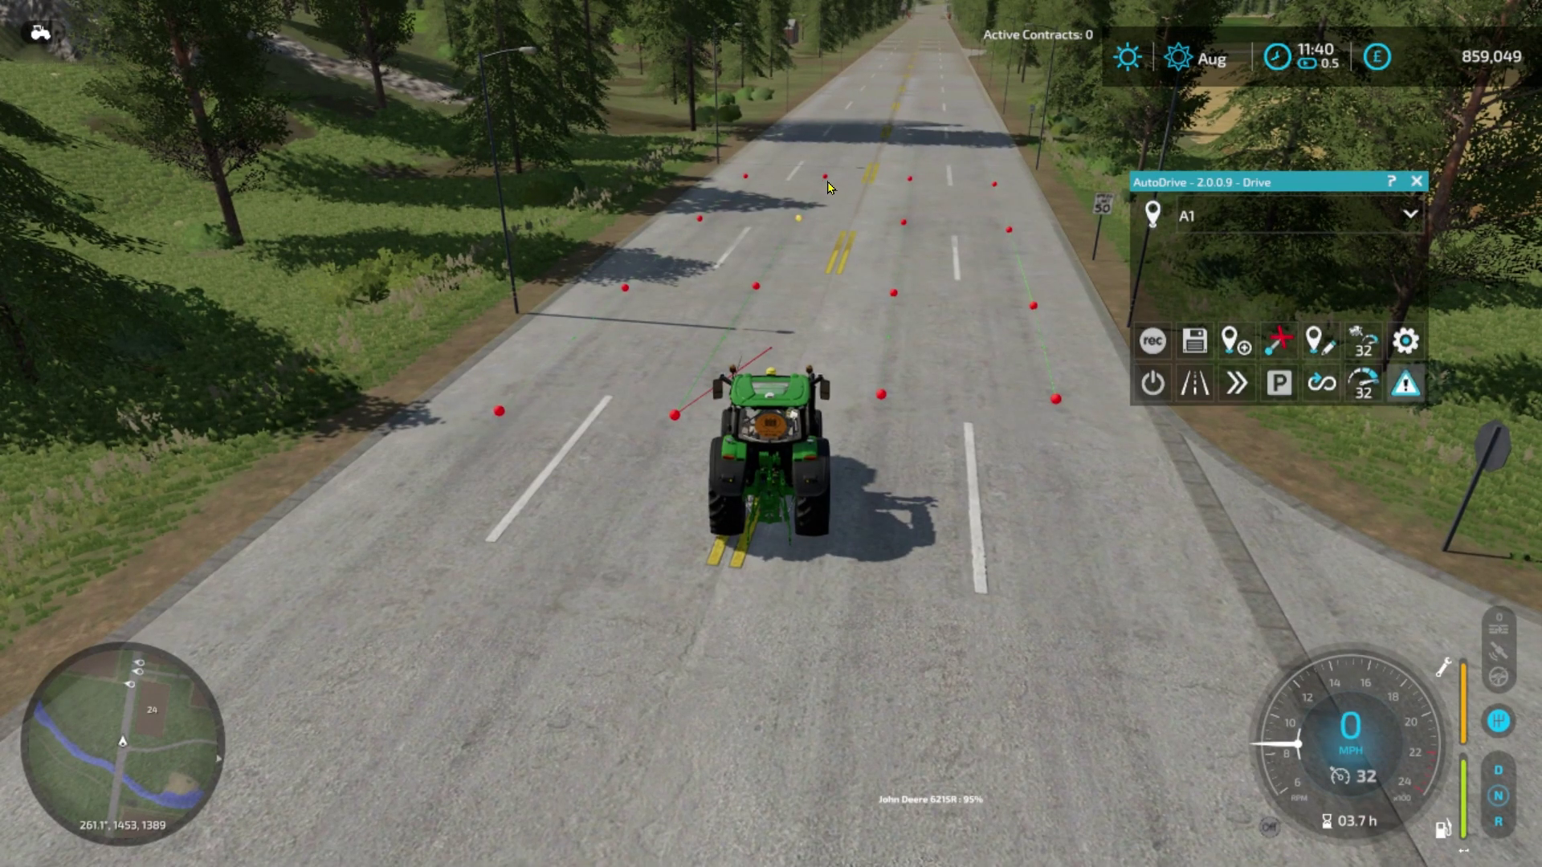
Step: Drive the tractor around the junction to examine the main road's lane waypoints and the side road's route
key(s)
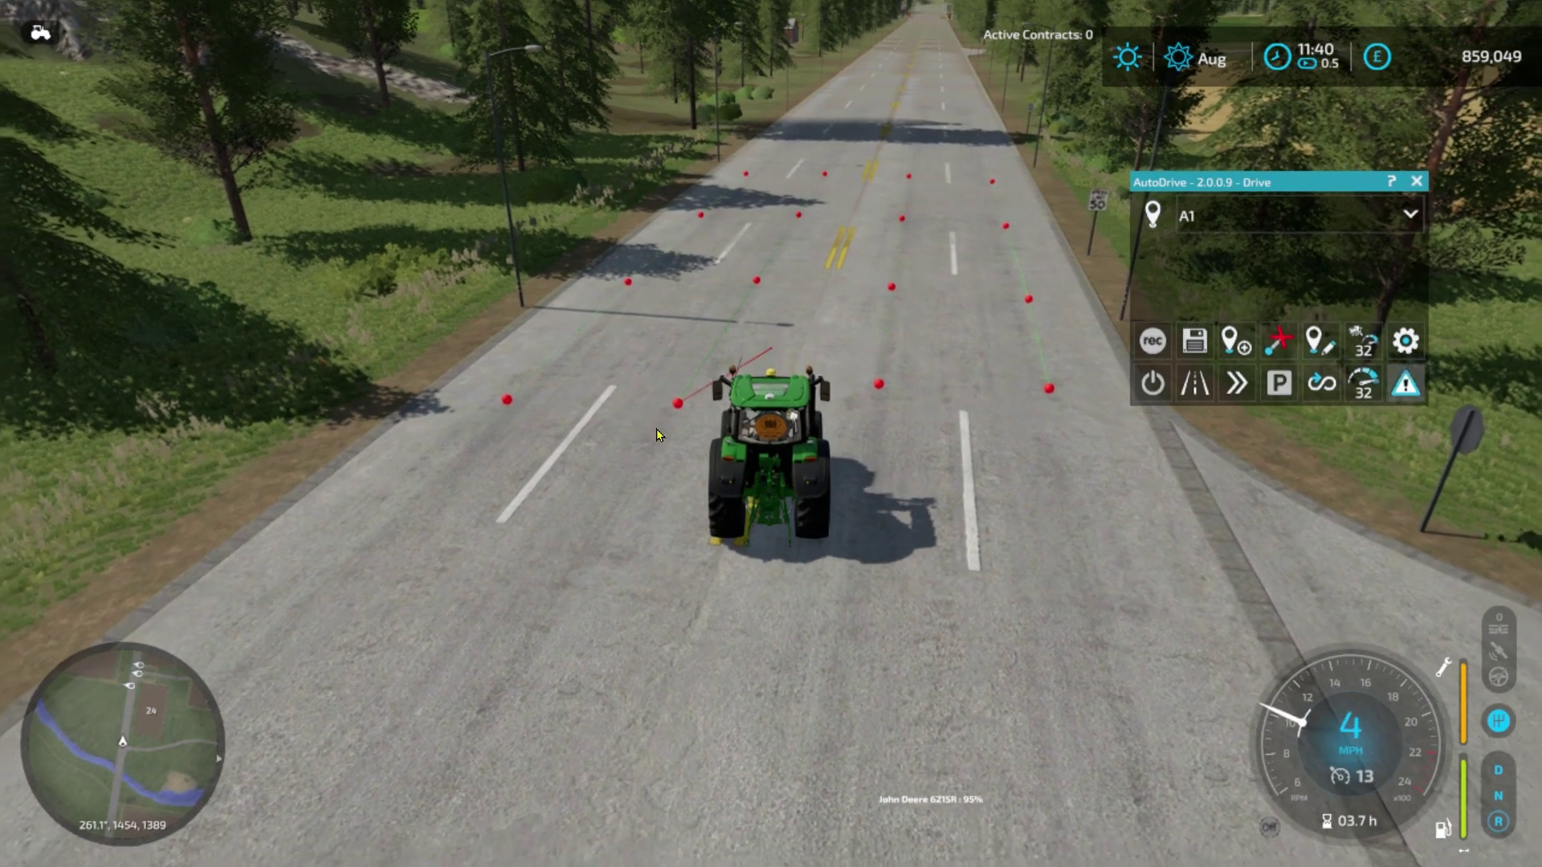
key(a)
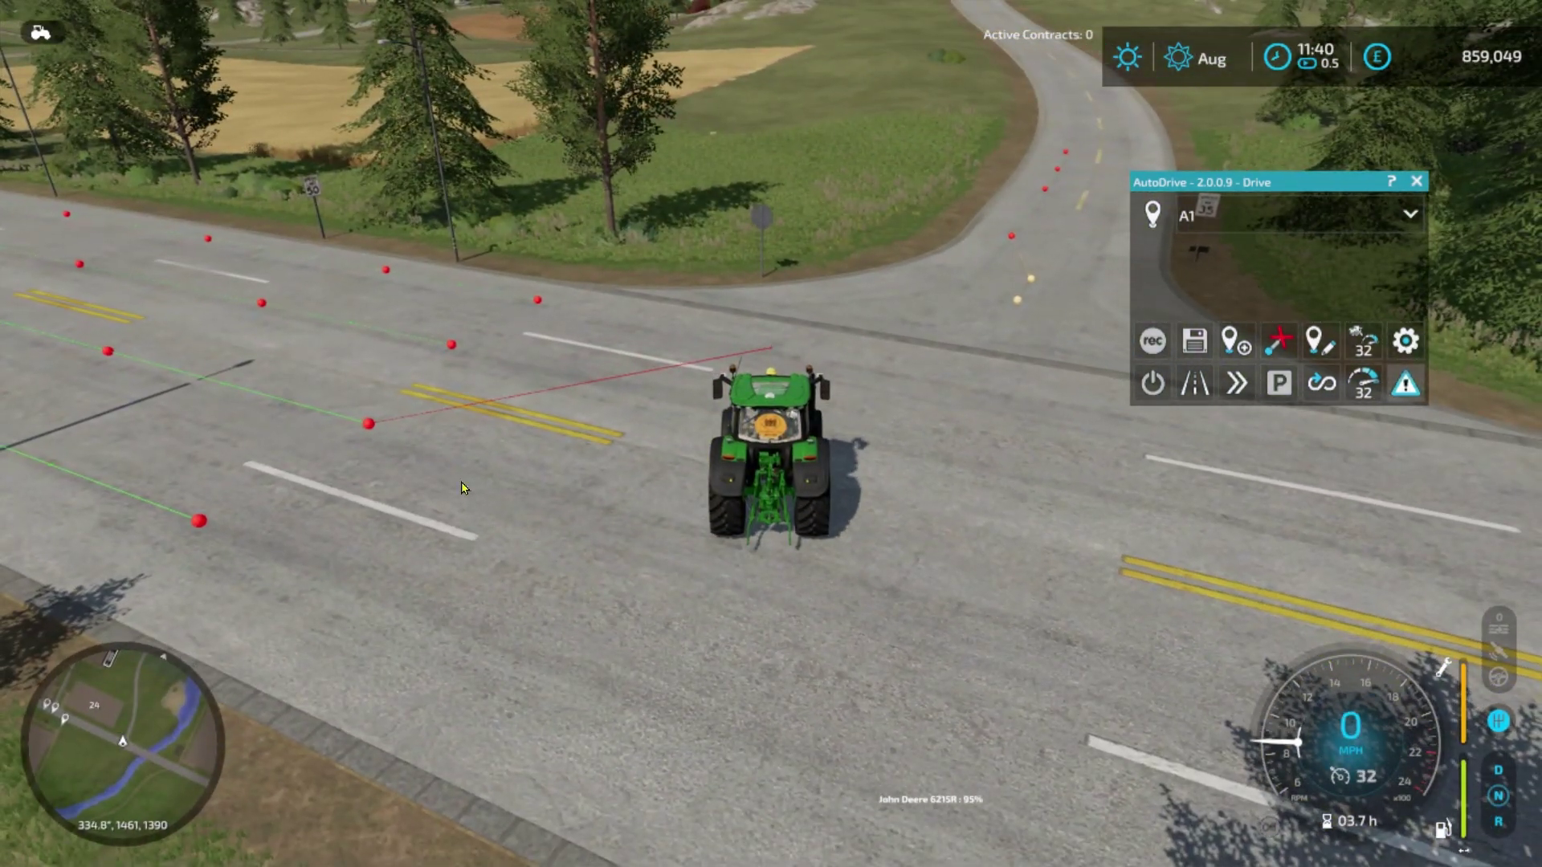
key(w)
key(d)
key(w)
key(d)
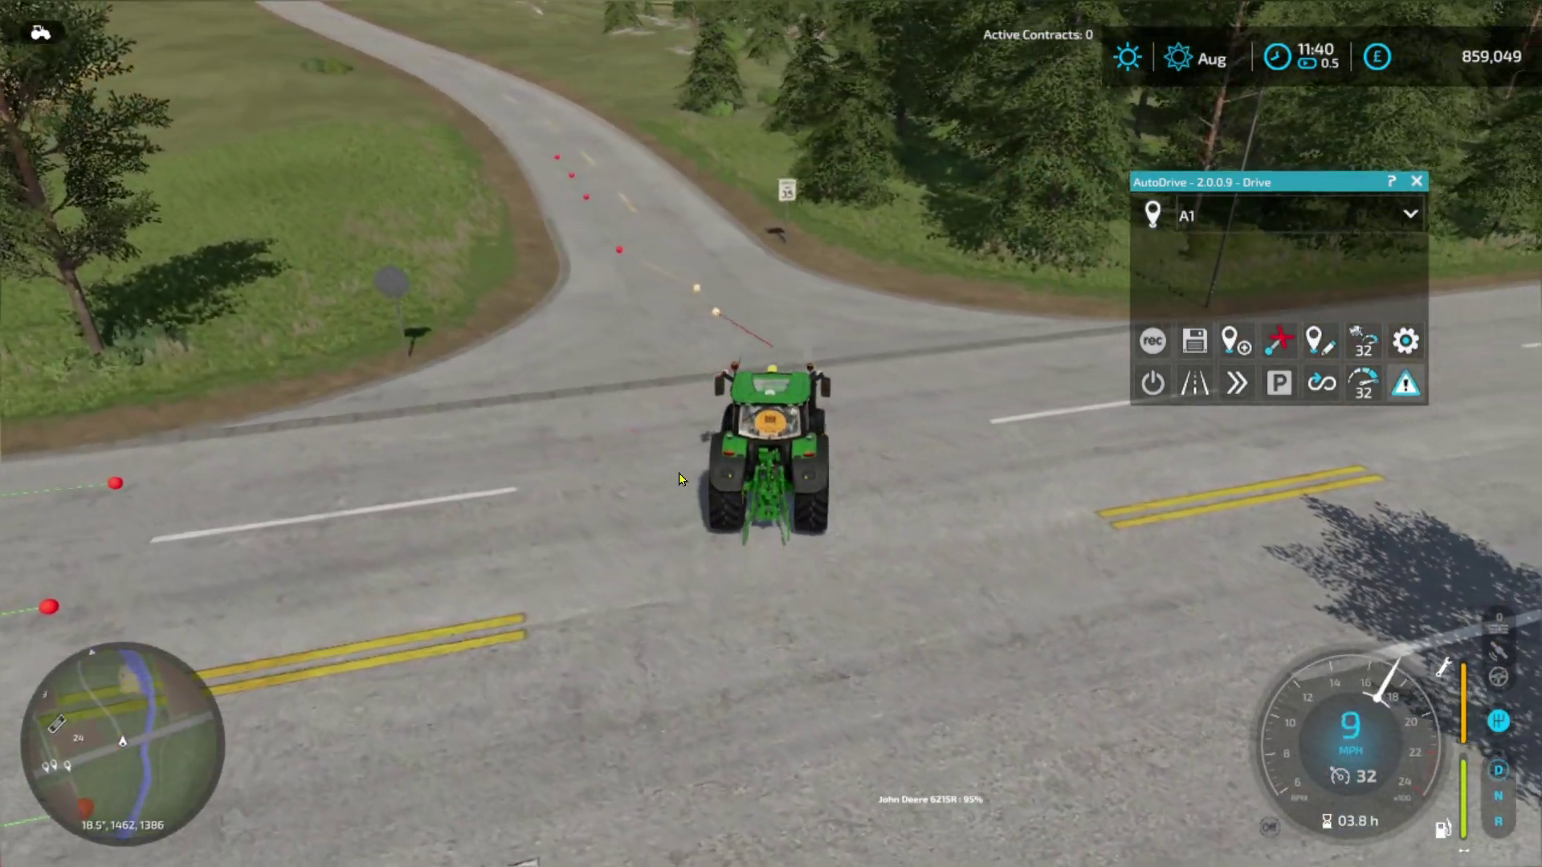
key(a)
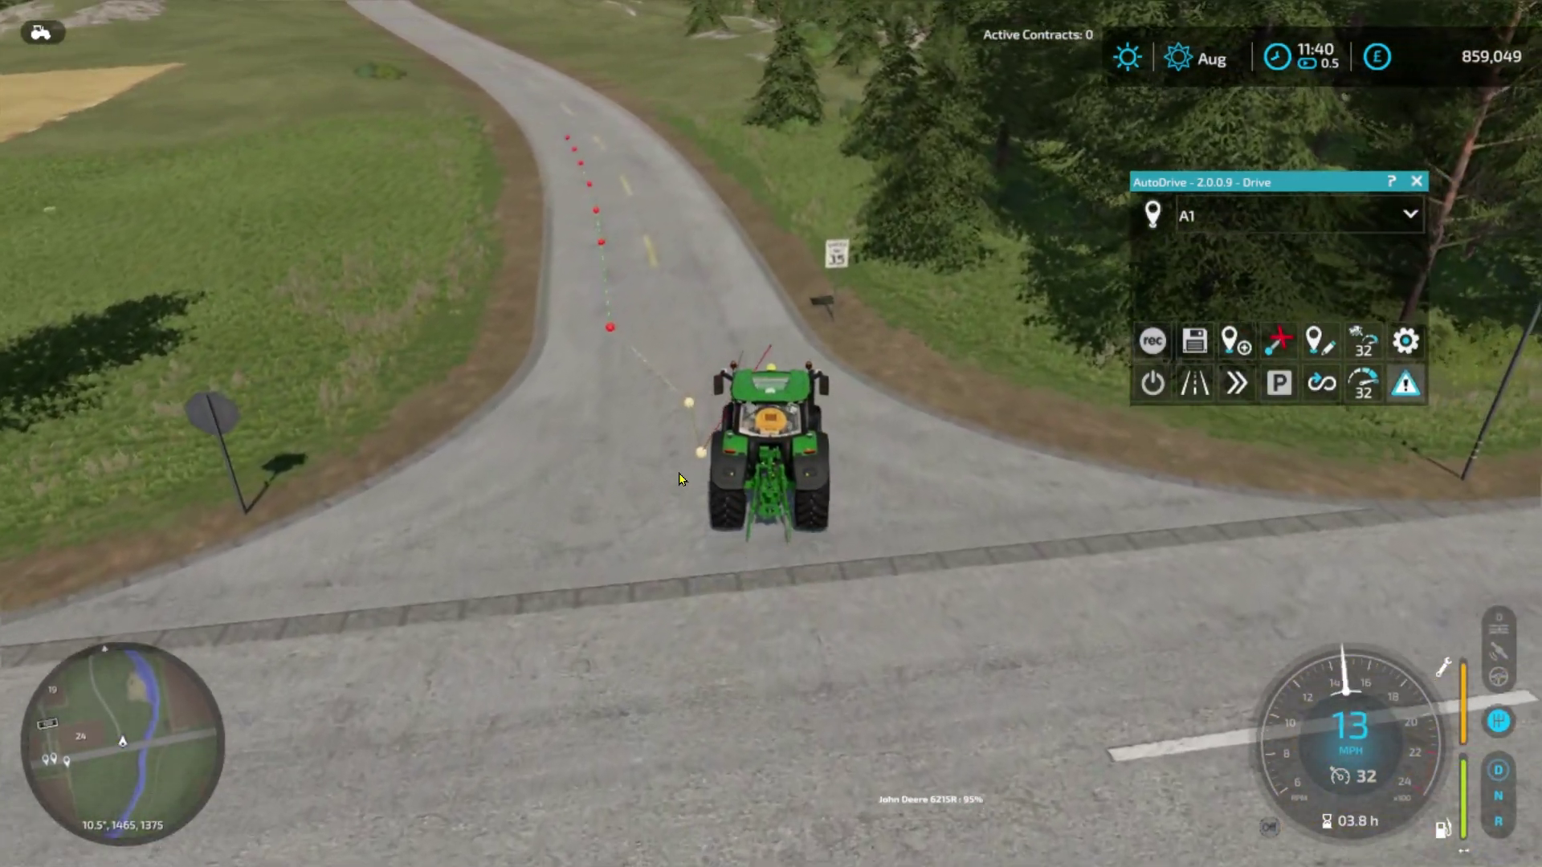
key(s)
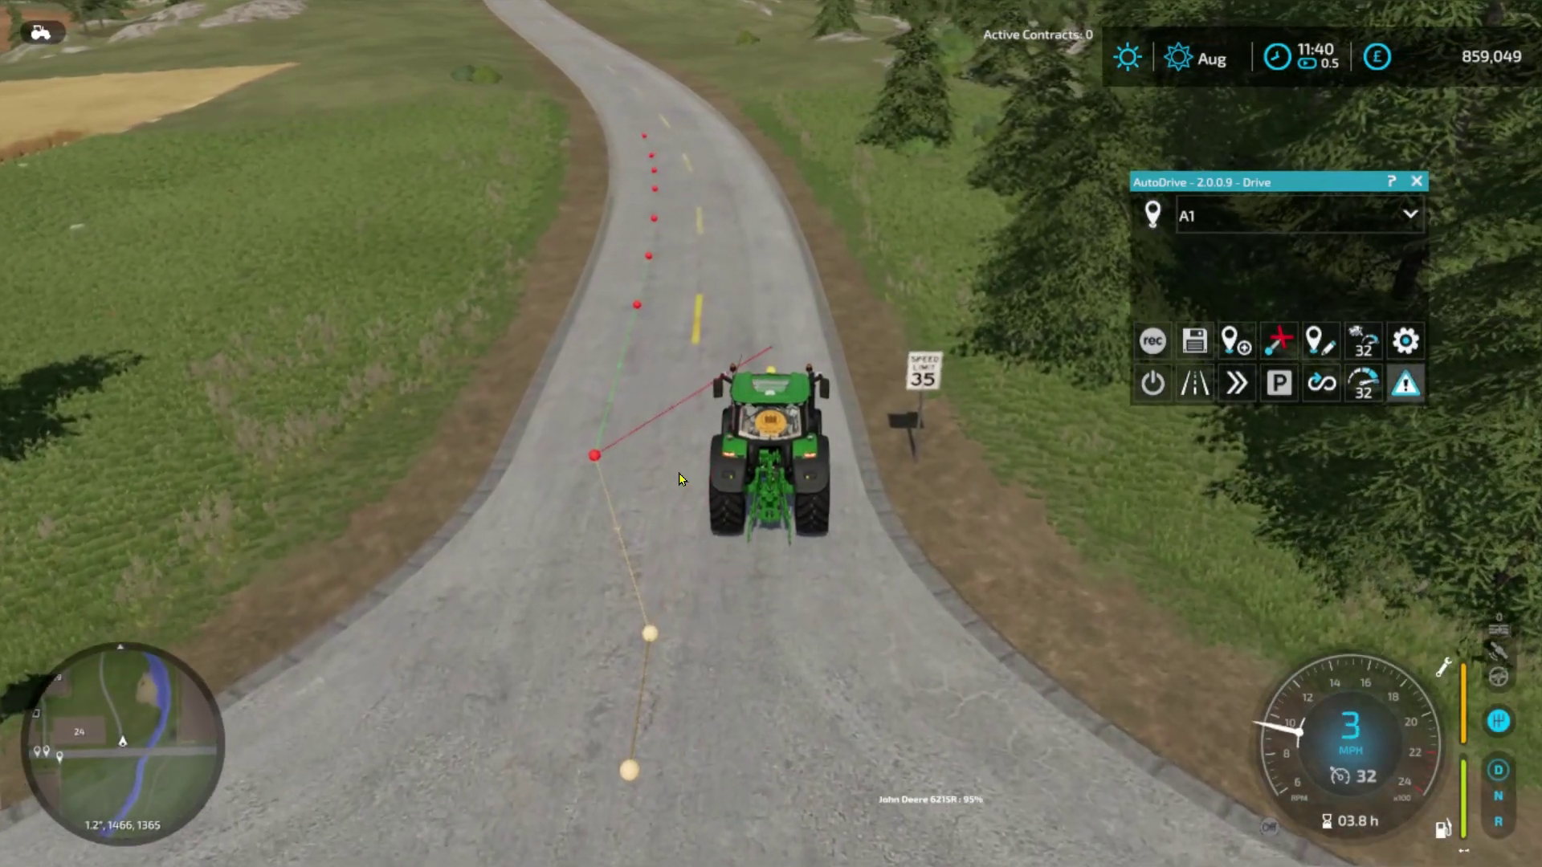
key(a)
key(w)
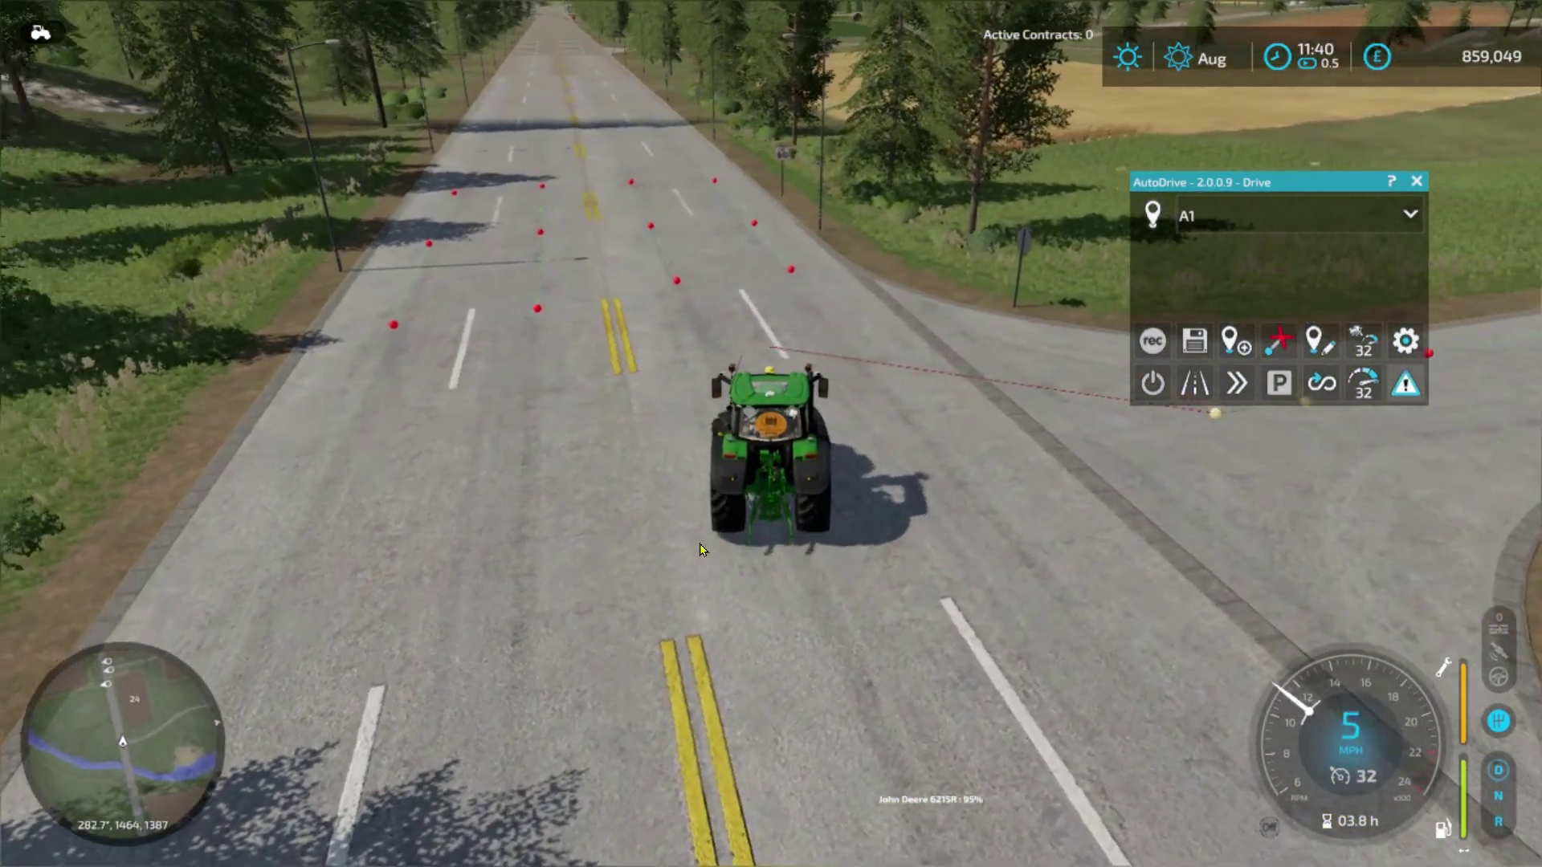
Step: Drive across to the ends of the main-road lanes and nudge the end waypoint of the second lane from the far verge
key(w)
key(a)
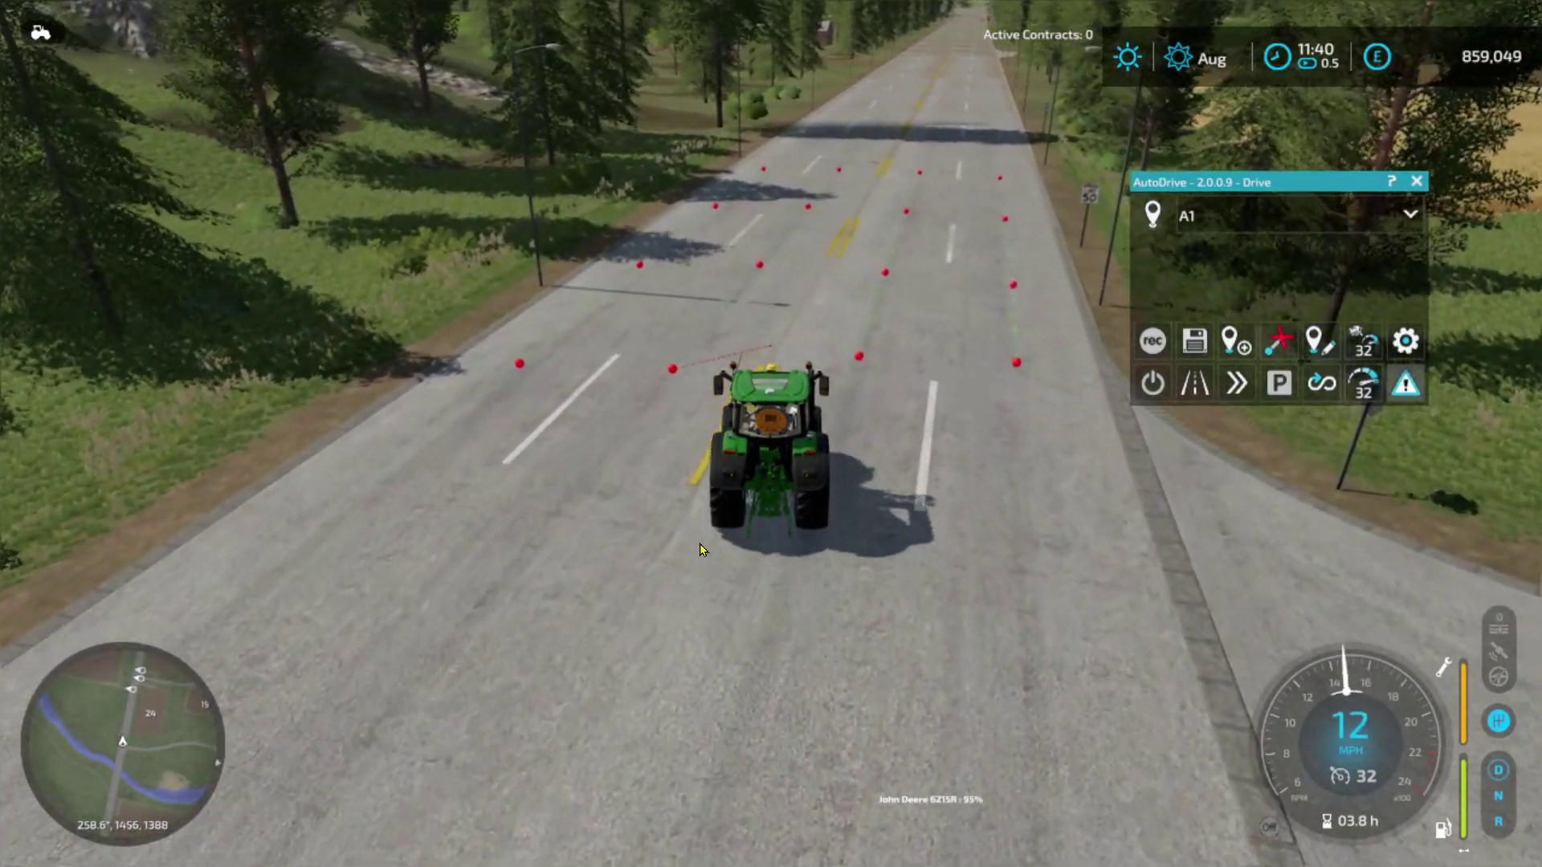
key(a)
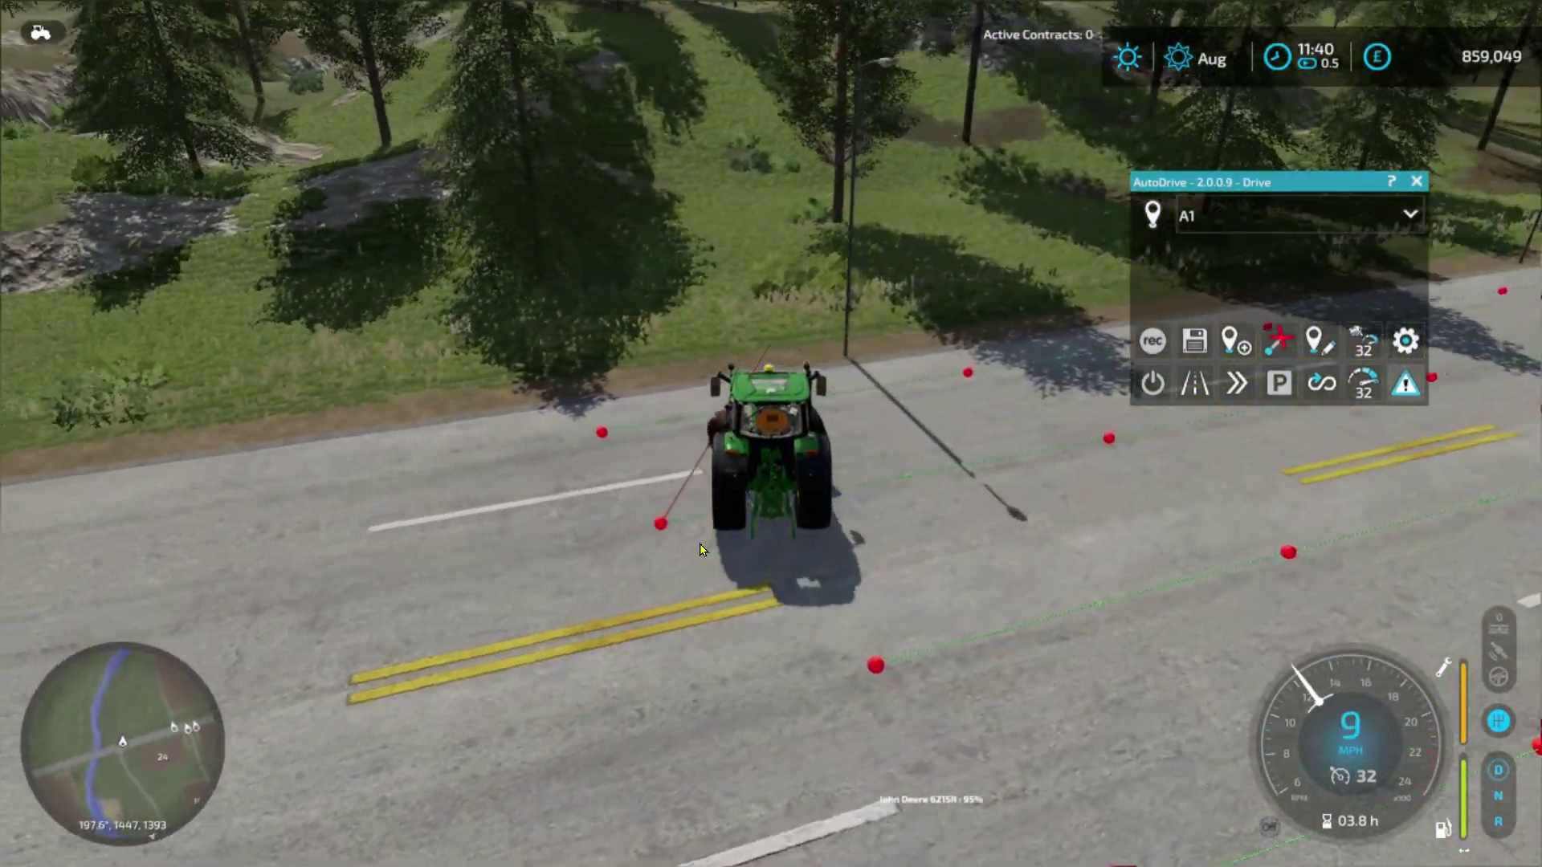
key(s)
key(s)
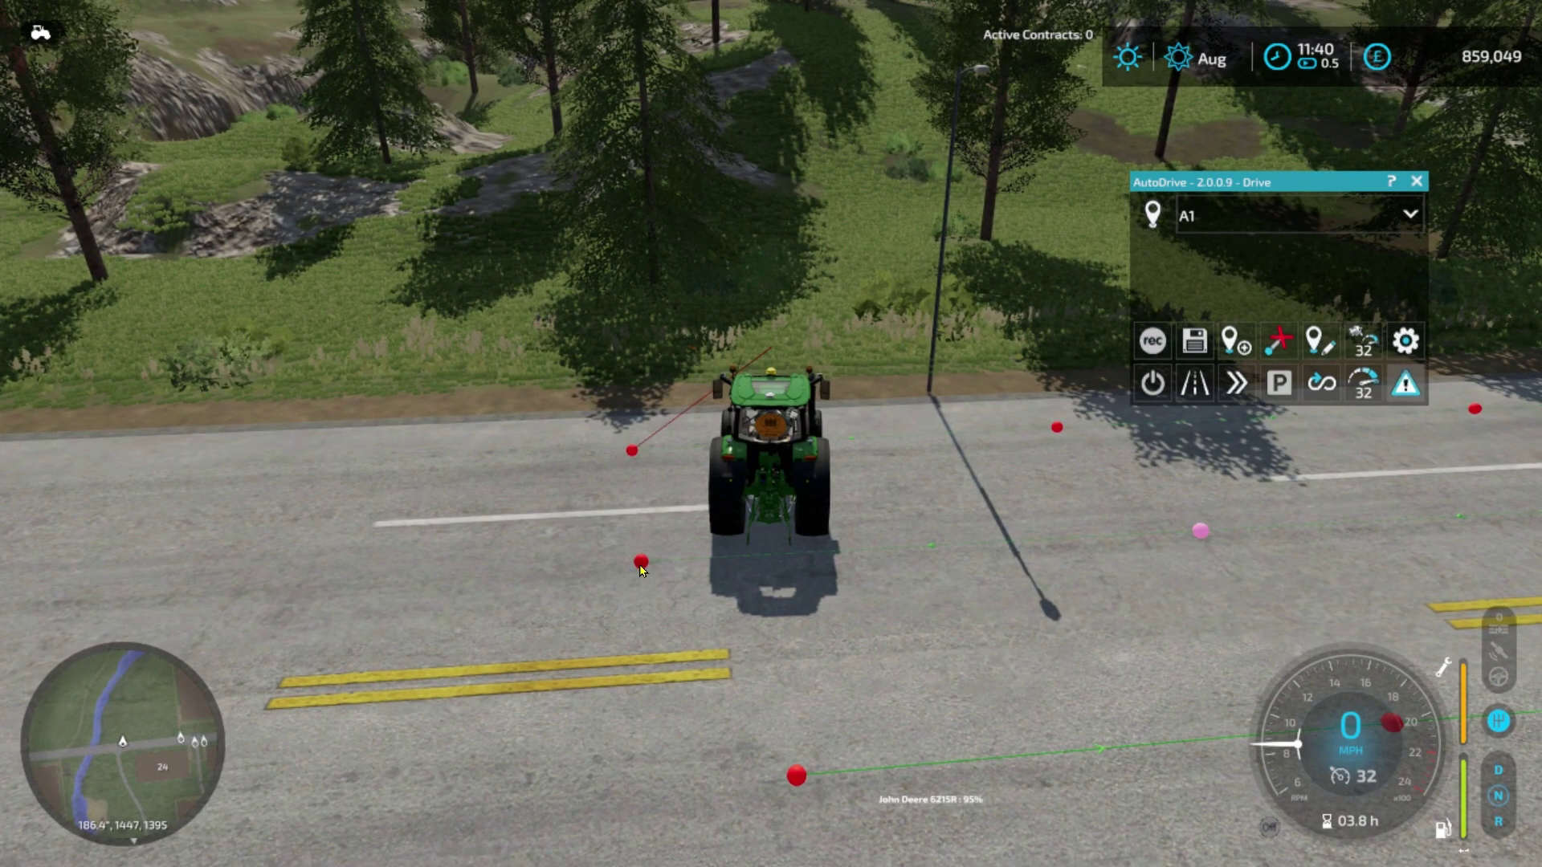
mouse_move(636, 567)
mouse_down()
mouse_move(650, 544)
mouse_move(626, 573)
mouse_move(641, 565)
mouse_up()
Step: Turn the tractor to look along the main road and shift the second lane's end waypoint slightly into line with its lane
key(s)
key(a)
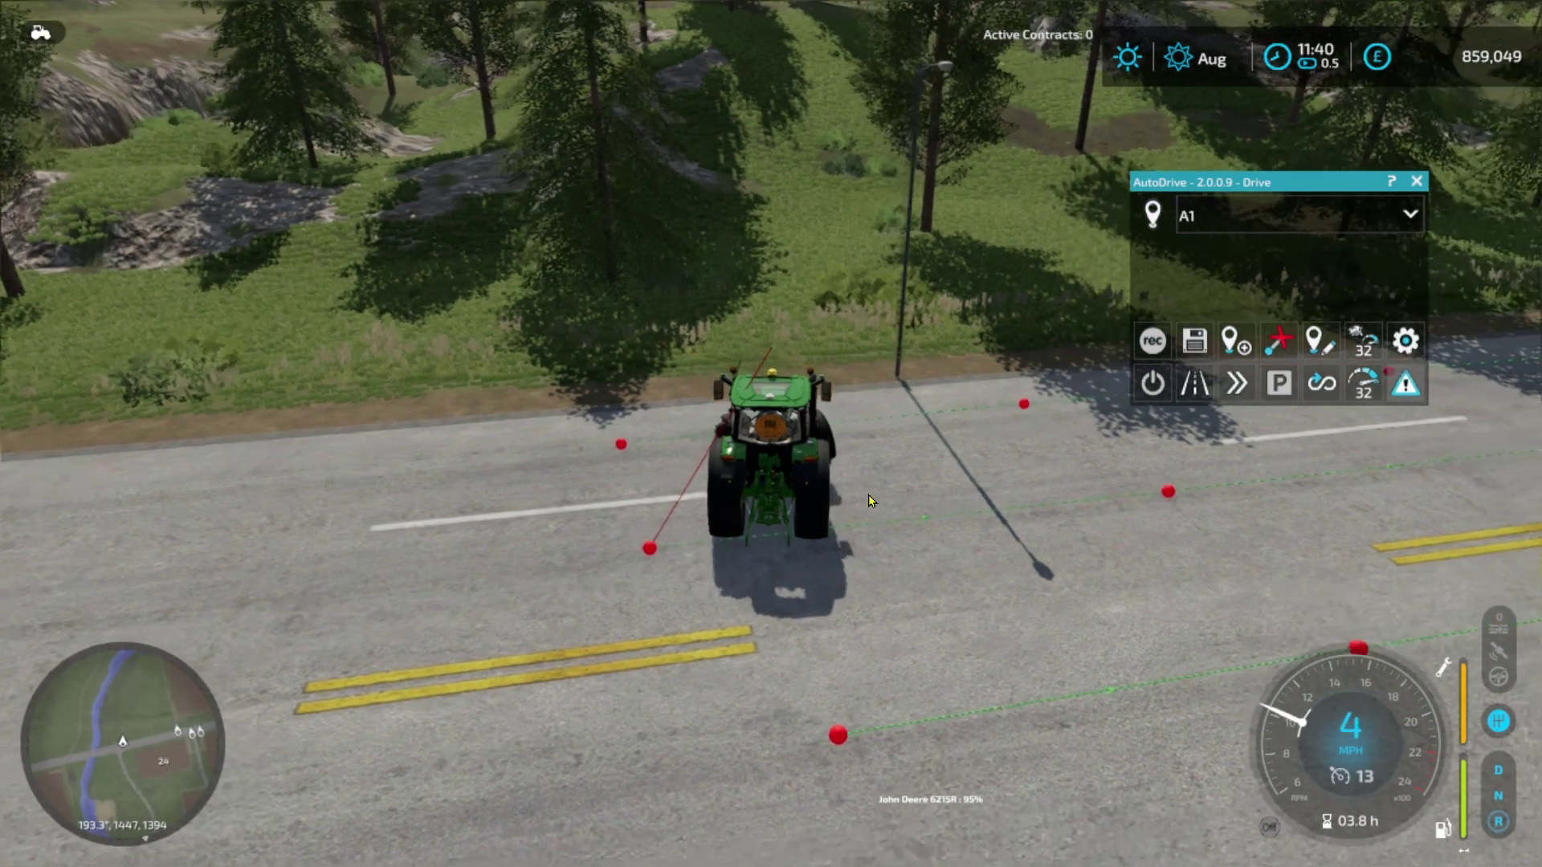
key(w)
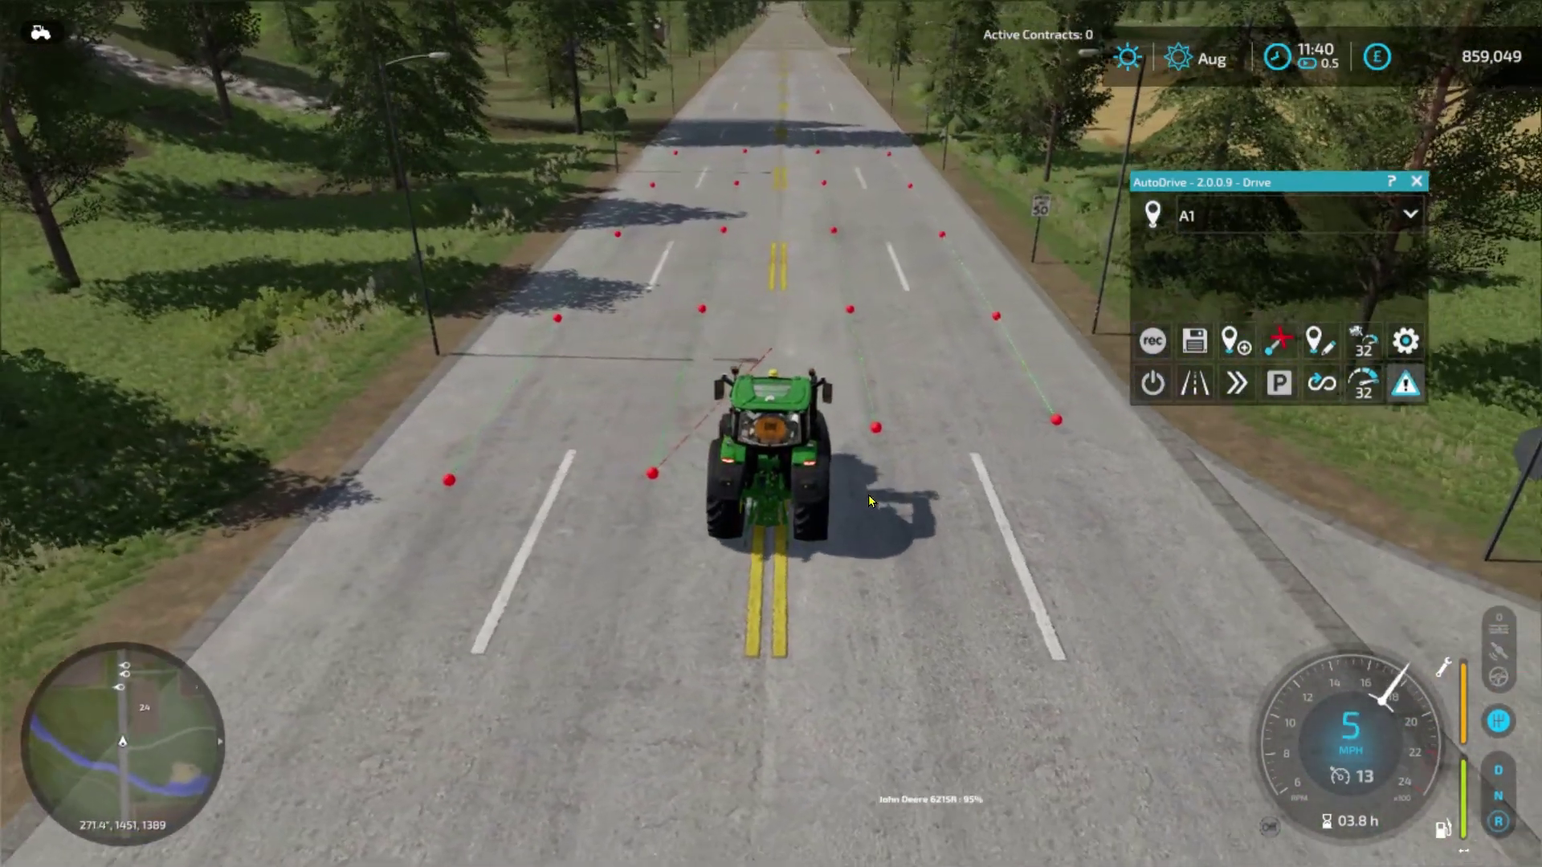
key(d)
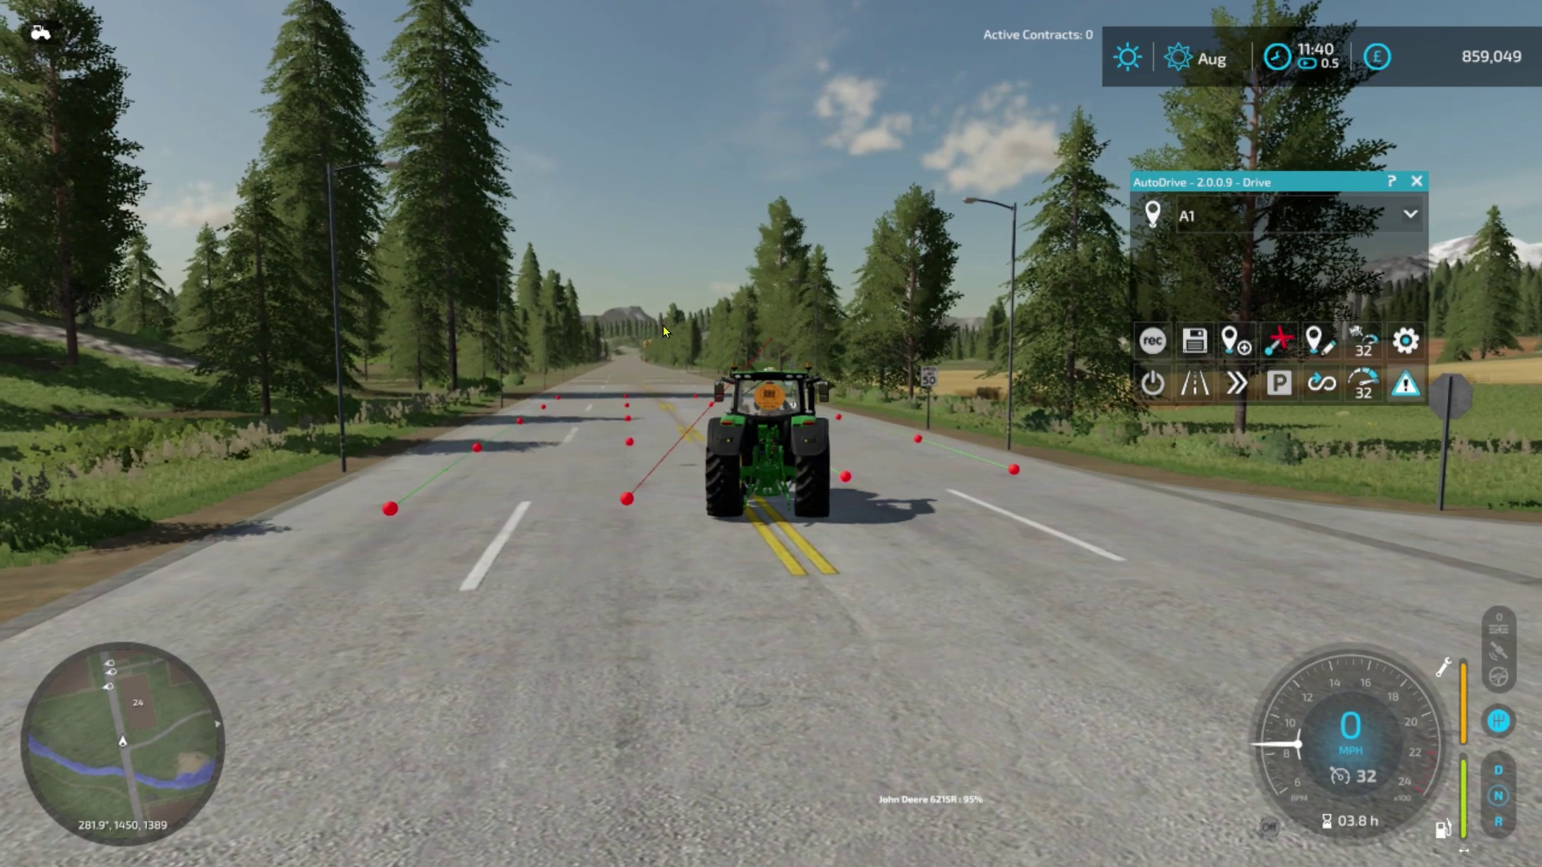
click(635, 501)
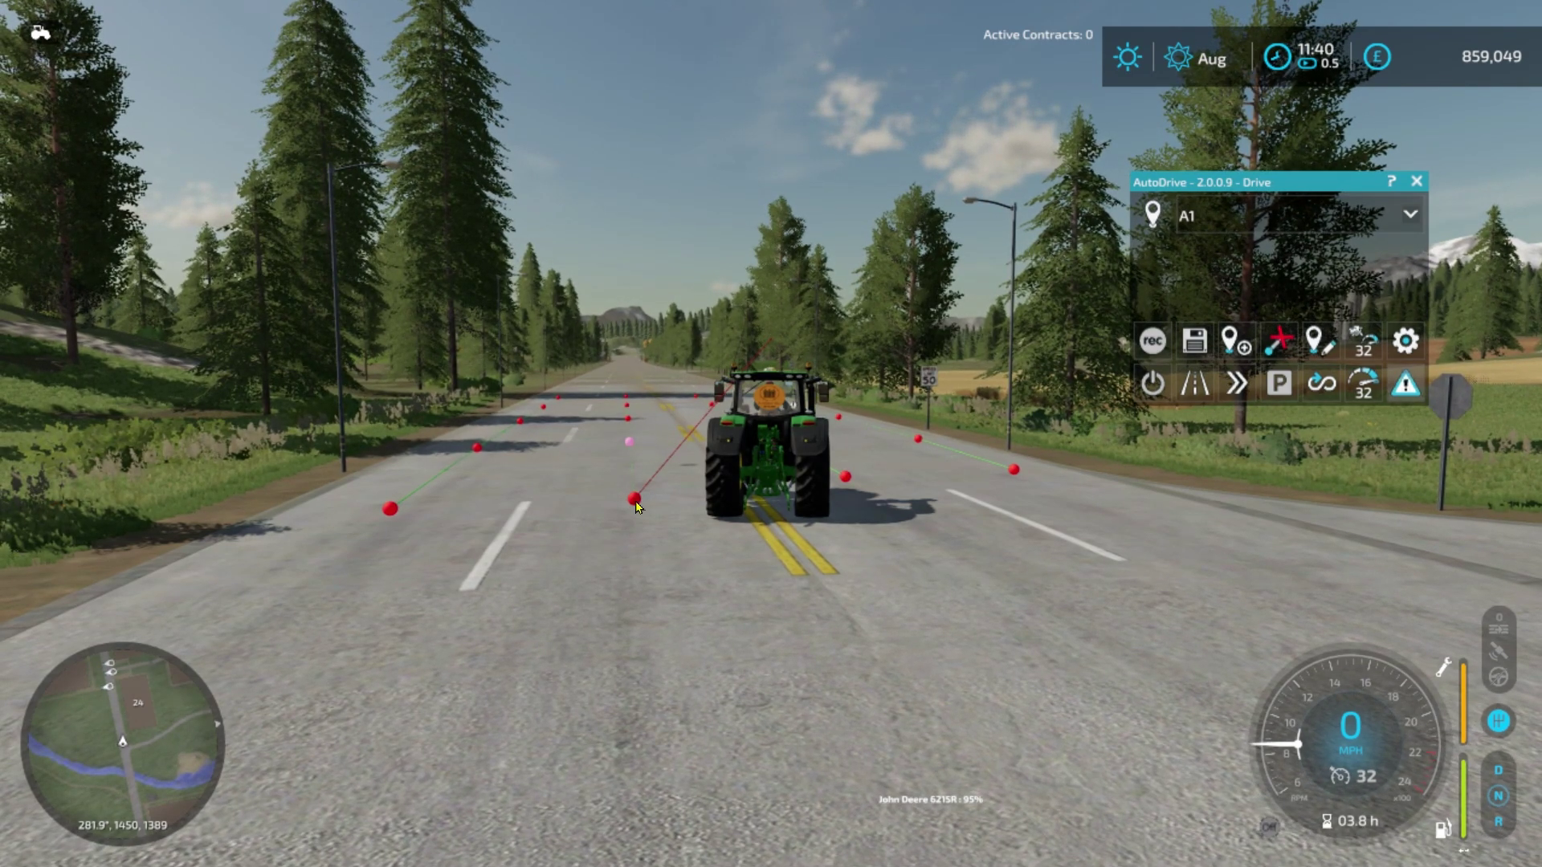
Step: Manoeuvre the tractor back to the mouth of the side road so that it faces the main road
key(s)
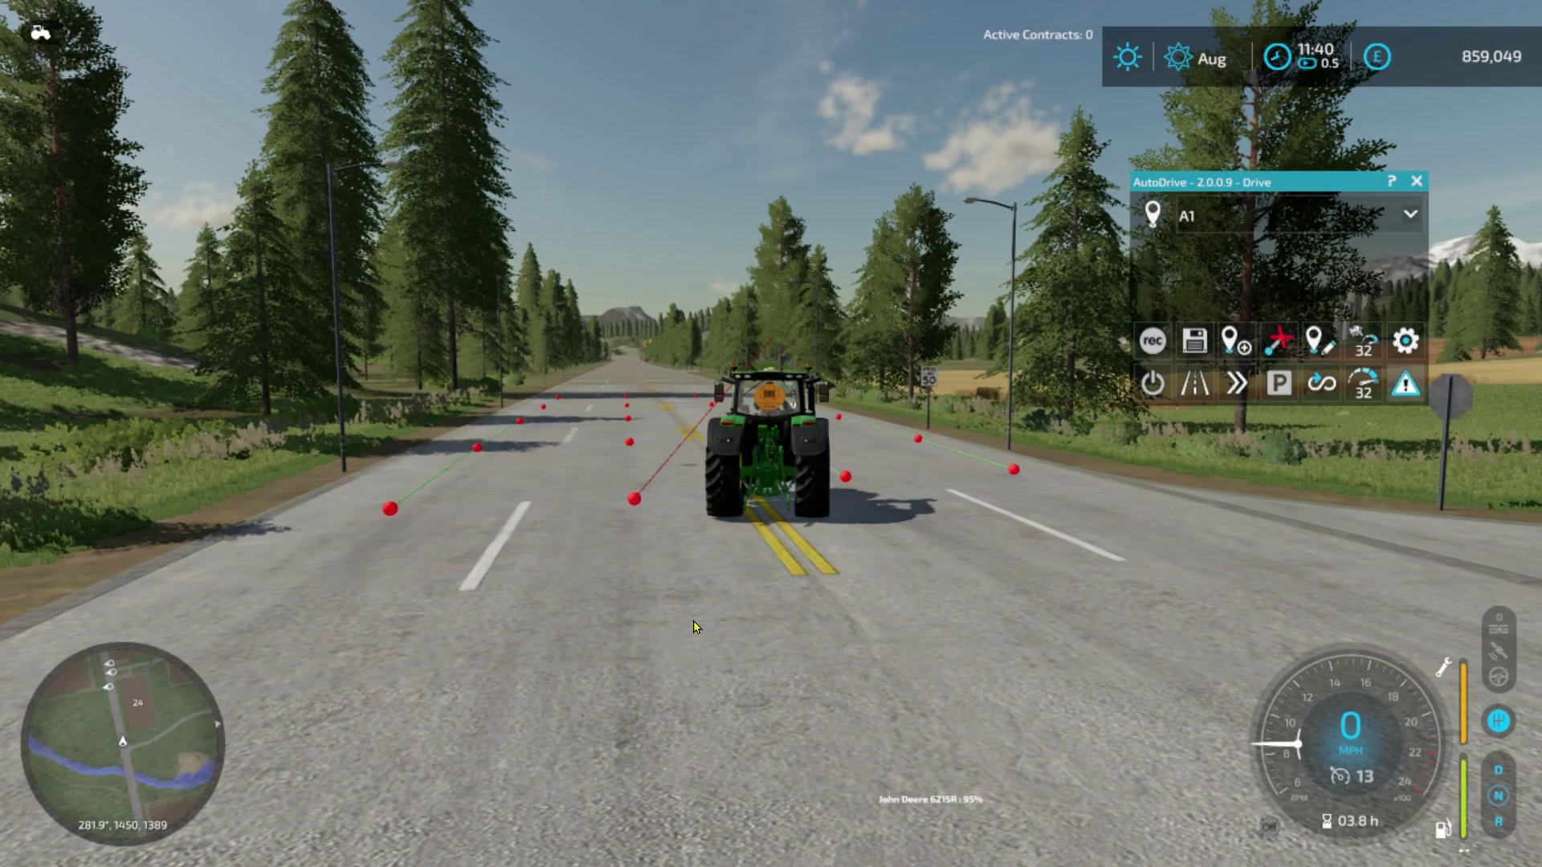
key(a)
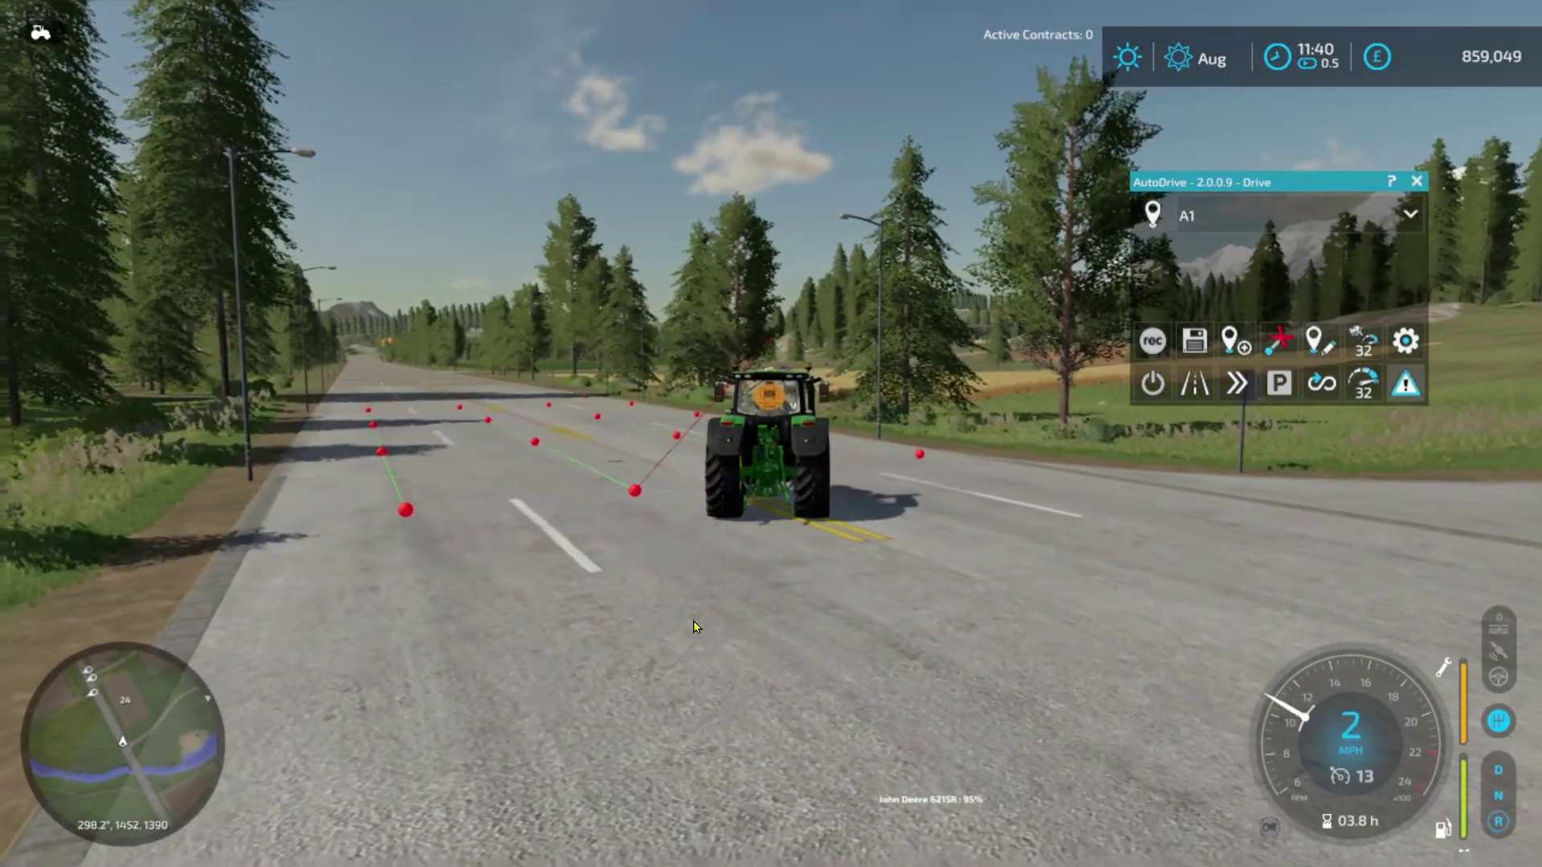
key(s)
key(d)
key(s)
key(d)
key(s)
key(d)
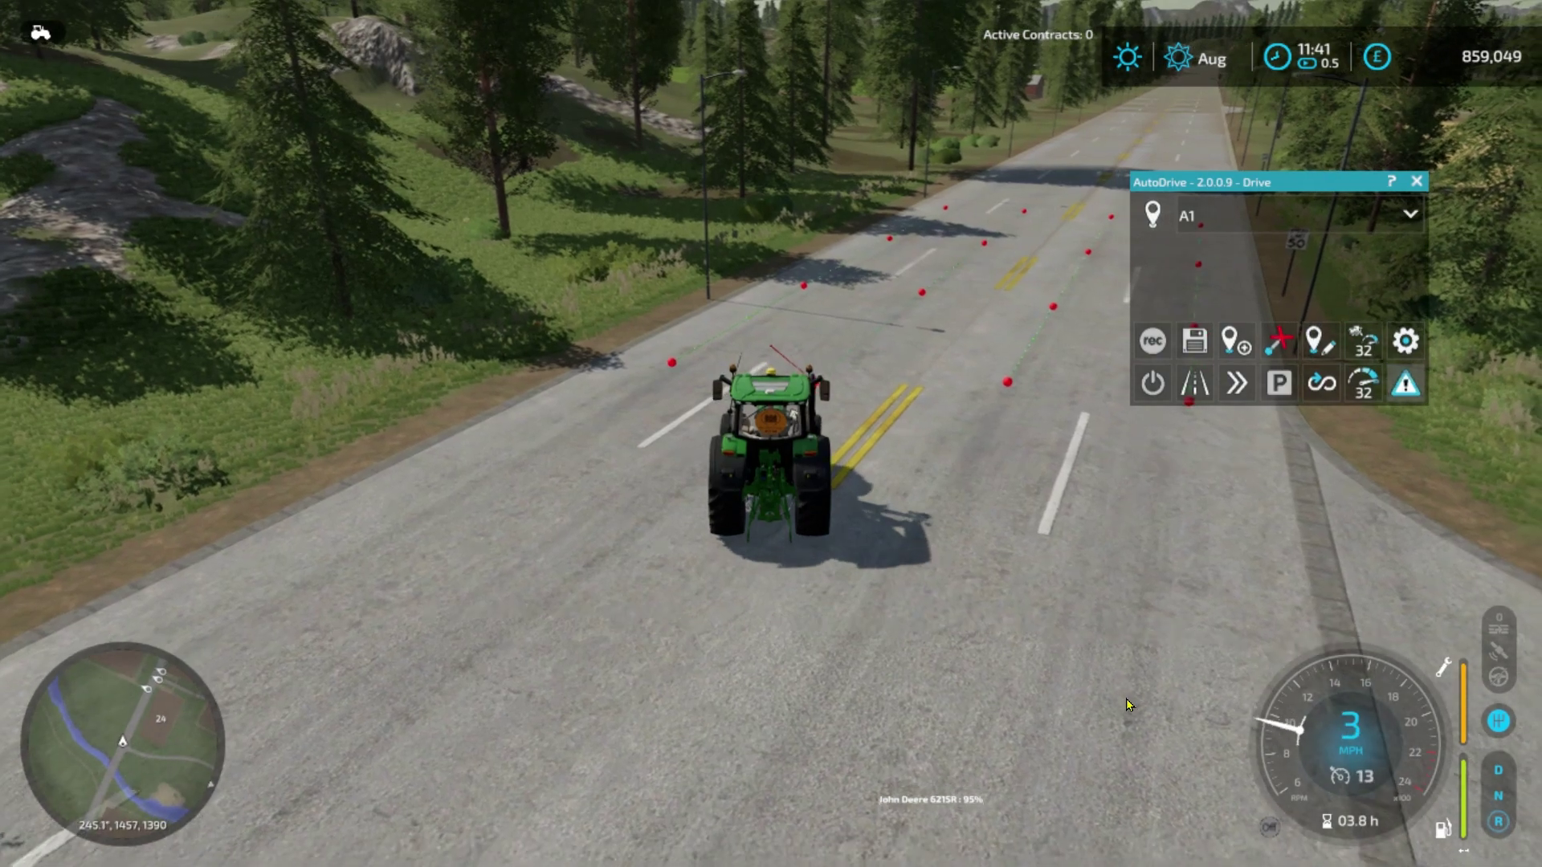
key(w)
key(a)
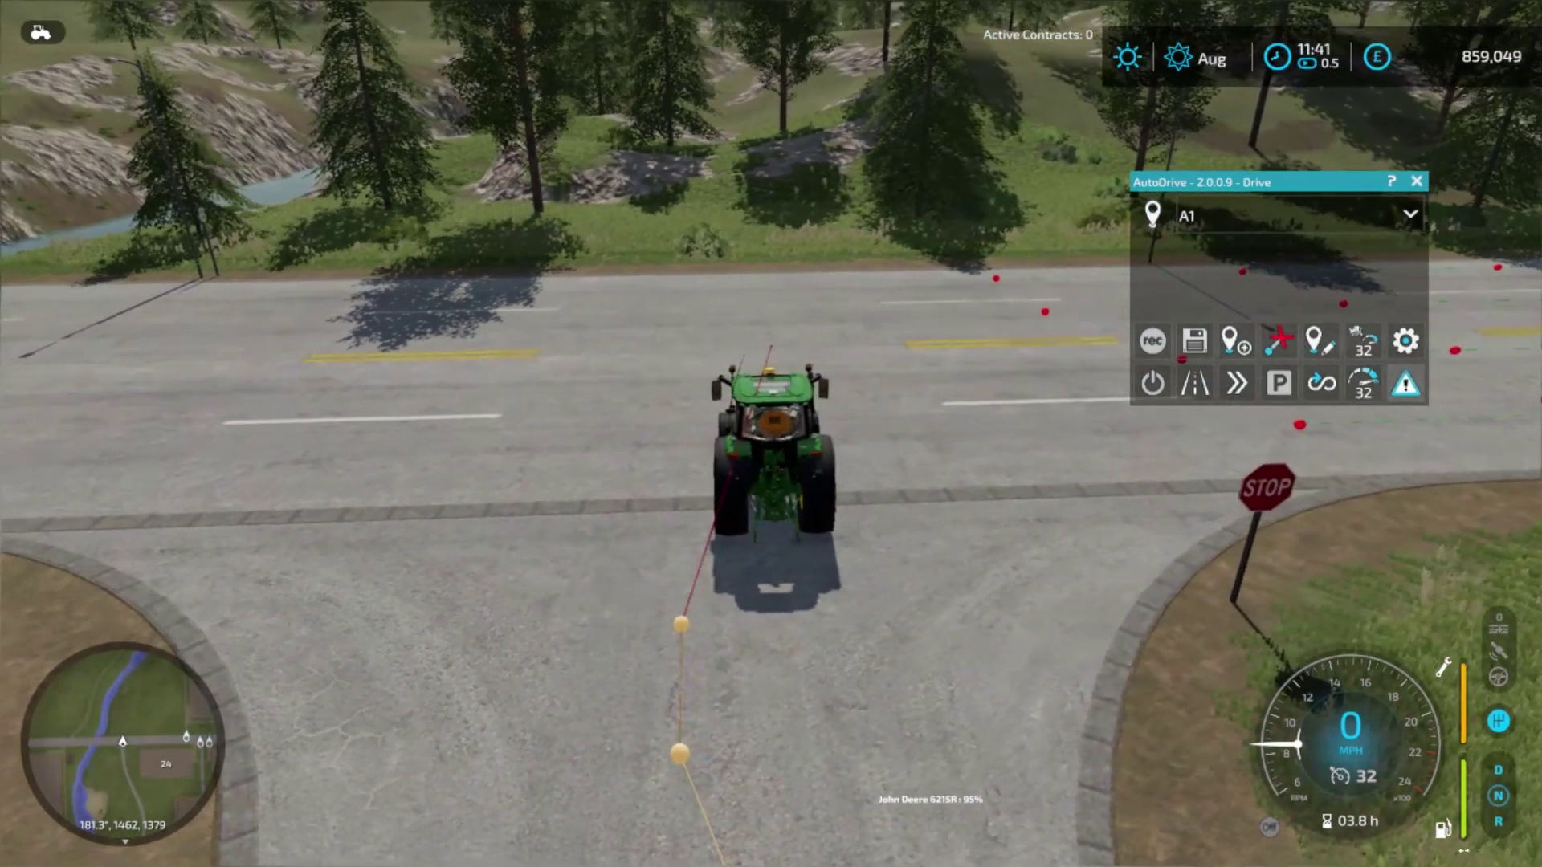
Step: Create a curved connection from the farthest lane's end waypoint to the side road's end waypoint
middle_click(956, 369)
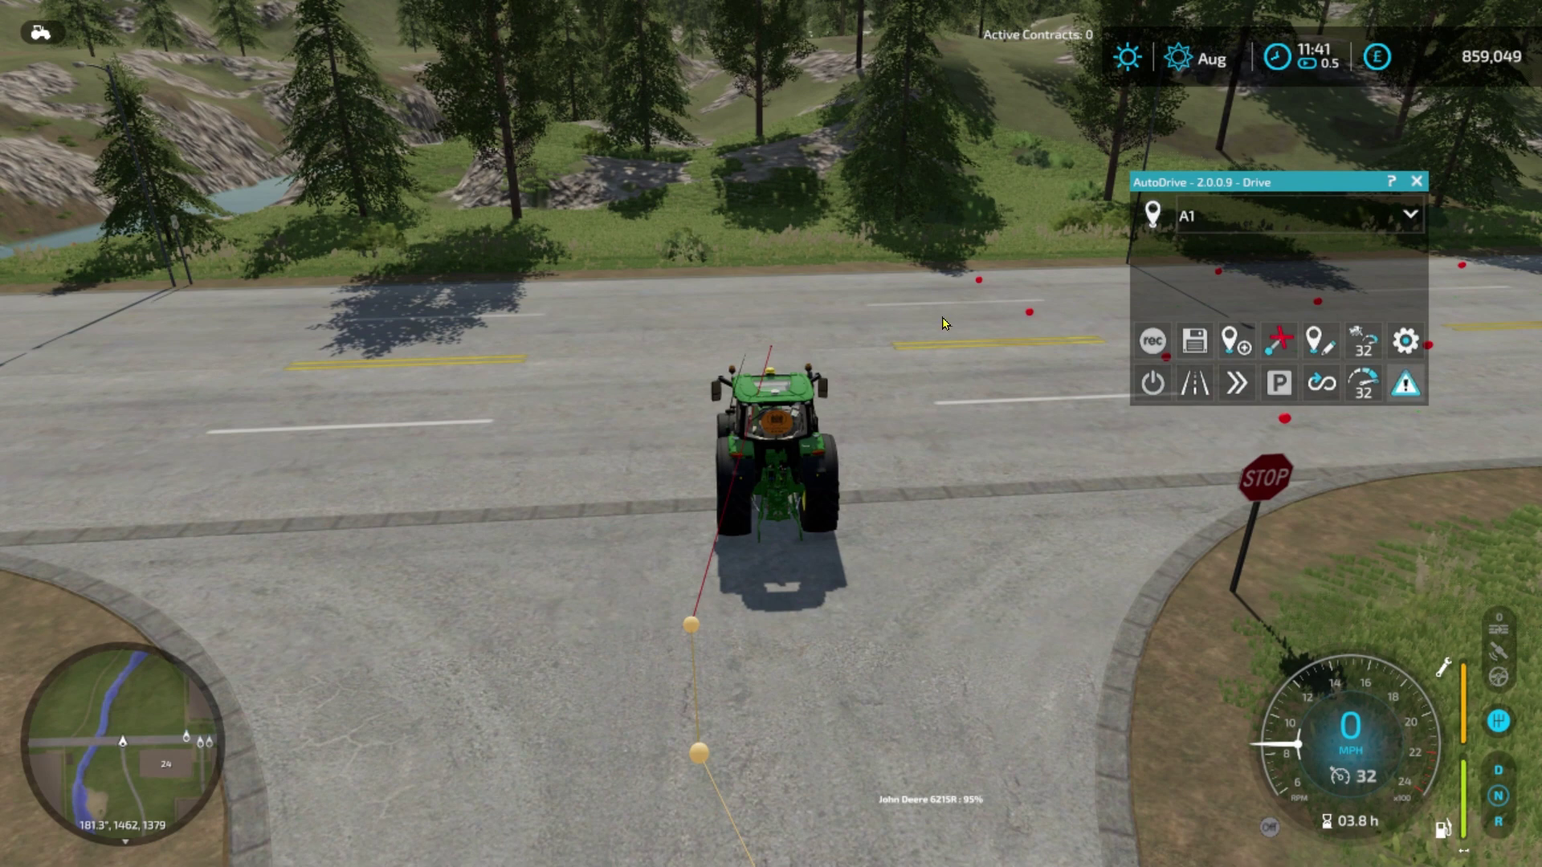
click(979, 282)
click(690, 626)
click(692, 626)
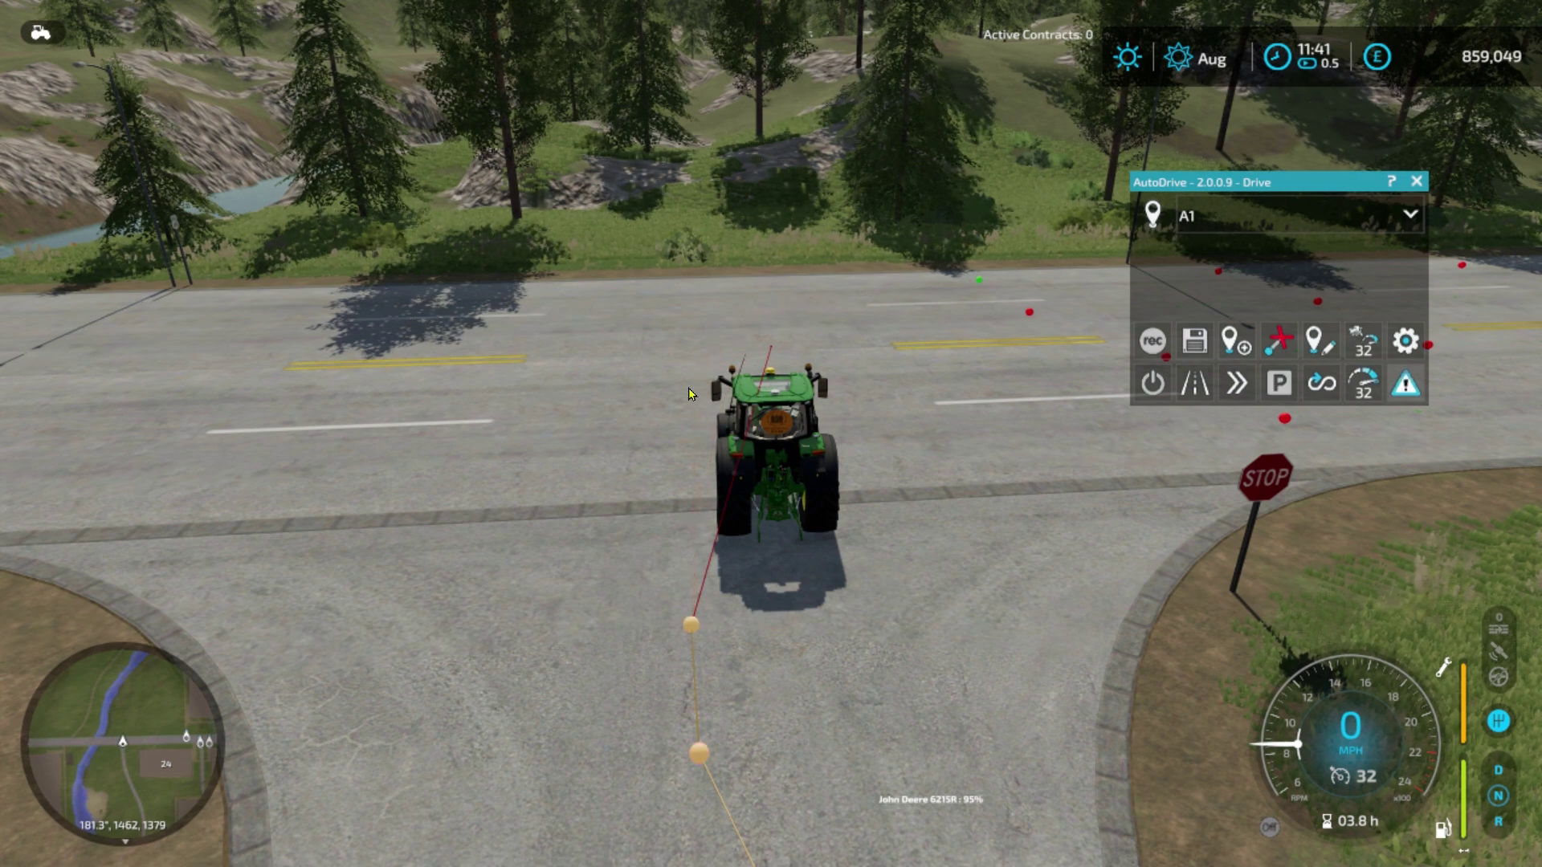
click(691, 625)
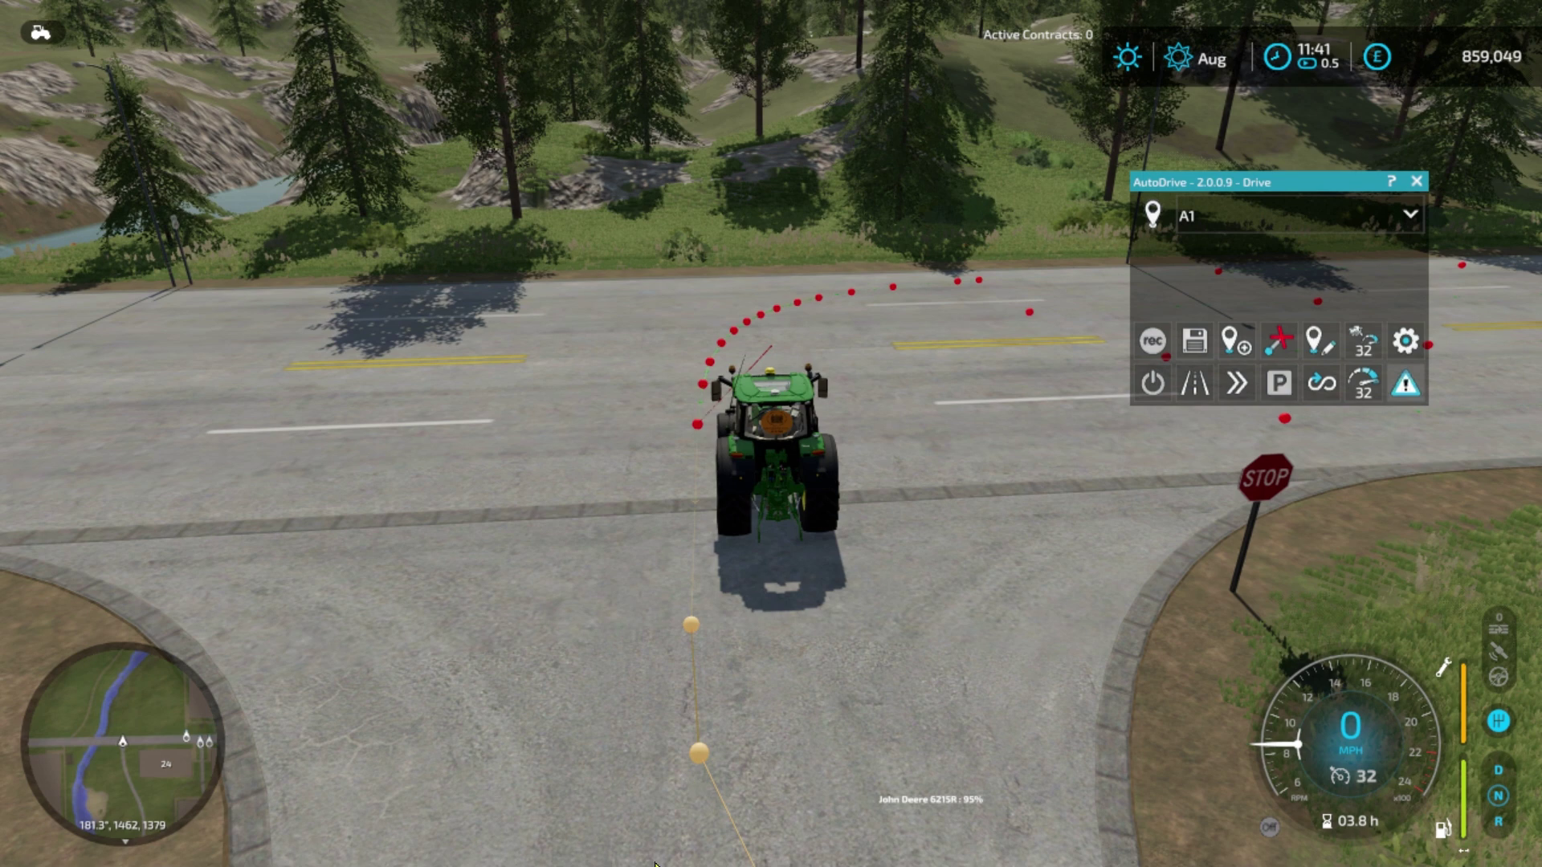
Step: Create a second curved connection from the second lane's end waypoint to the side road's end waypoint, repositioning the tractor to reach both
click(1031, 315)
key(s)
key(d)
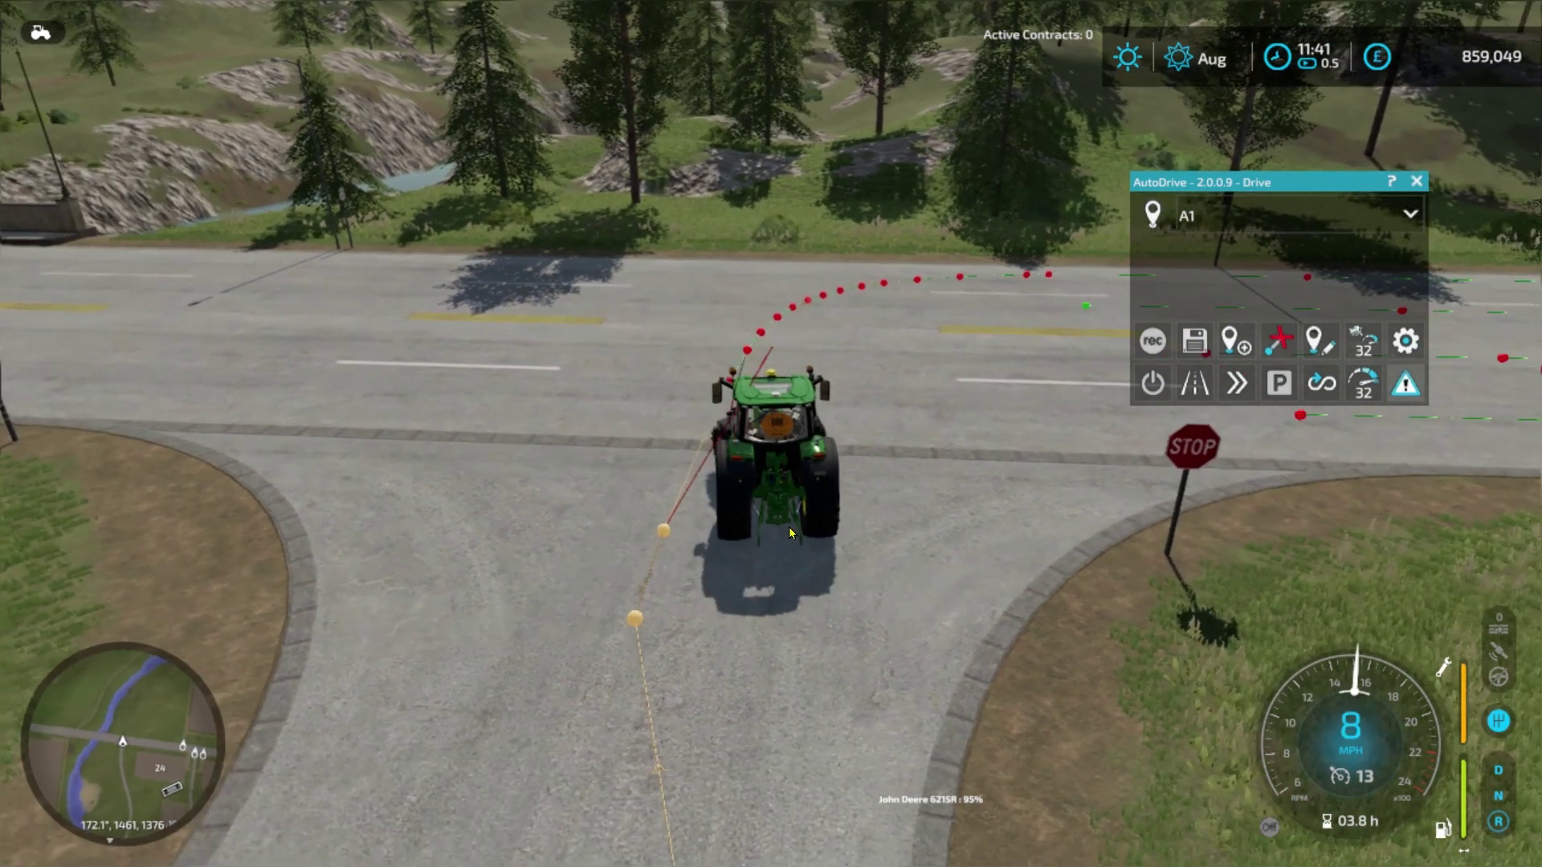
key(w)
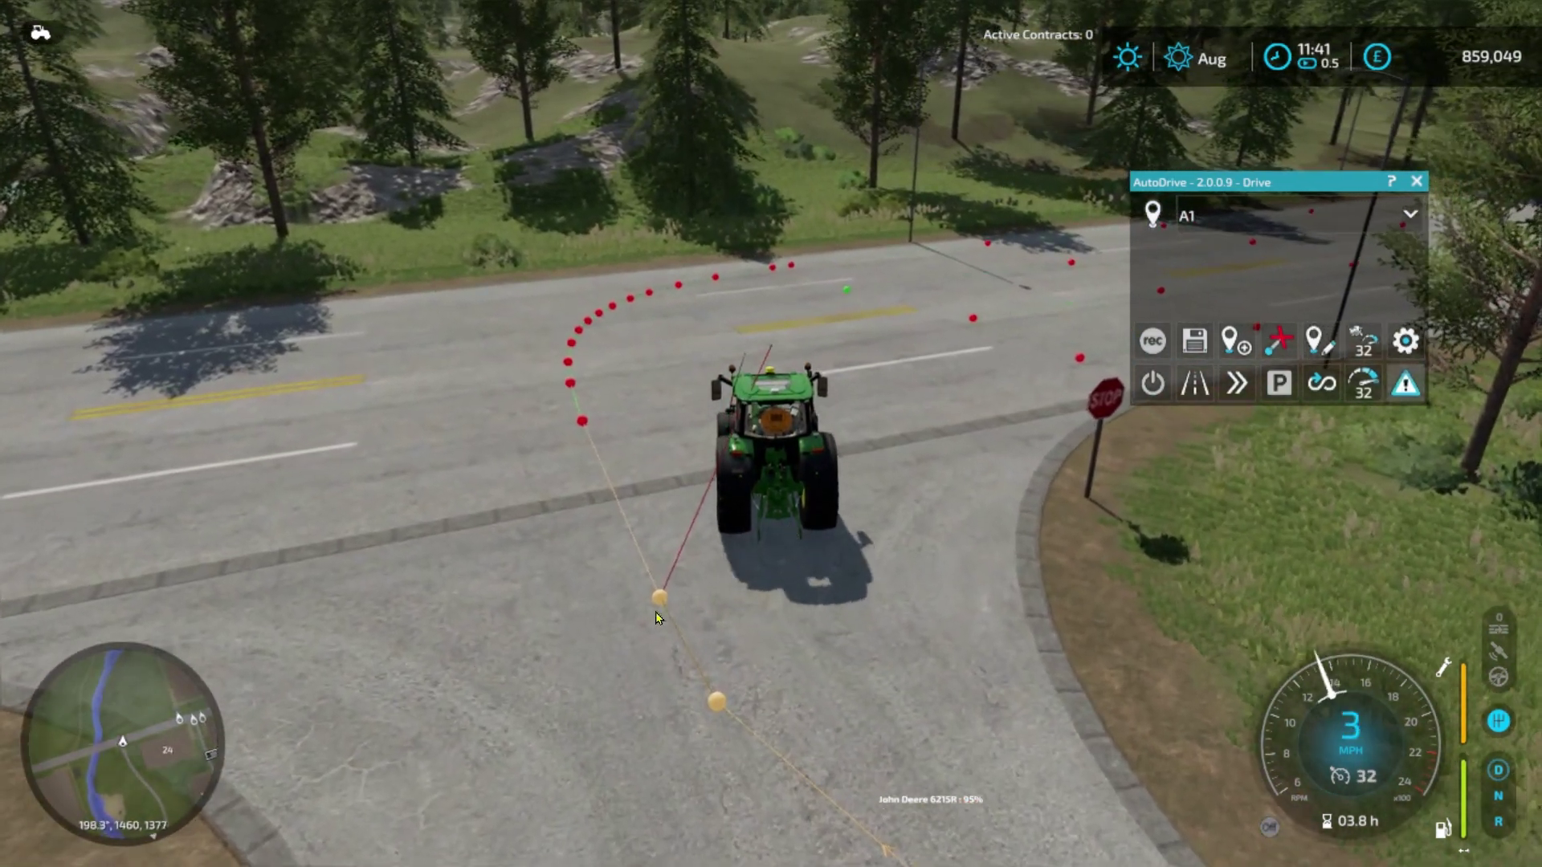
click(657, 613)
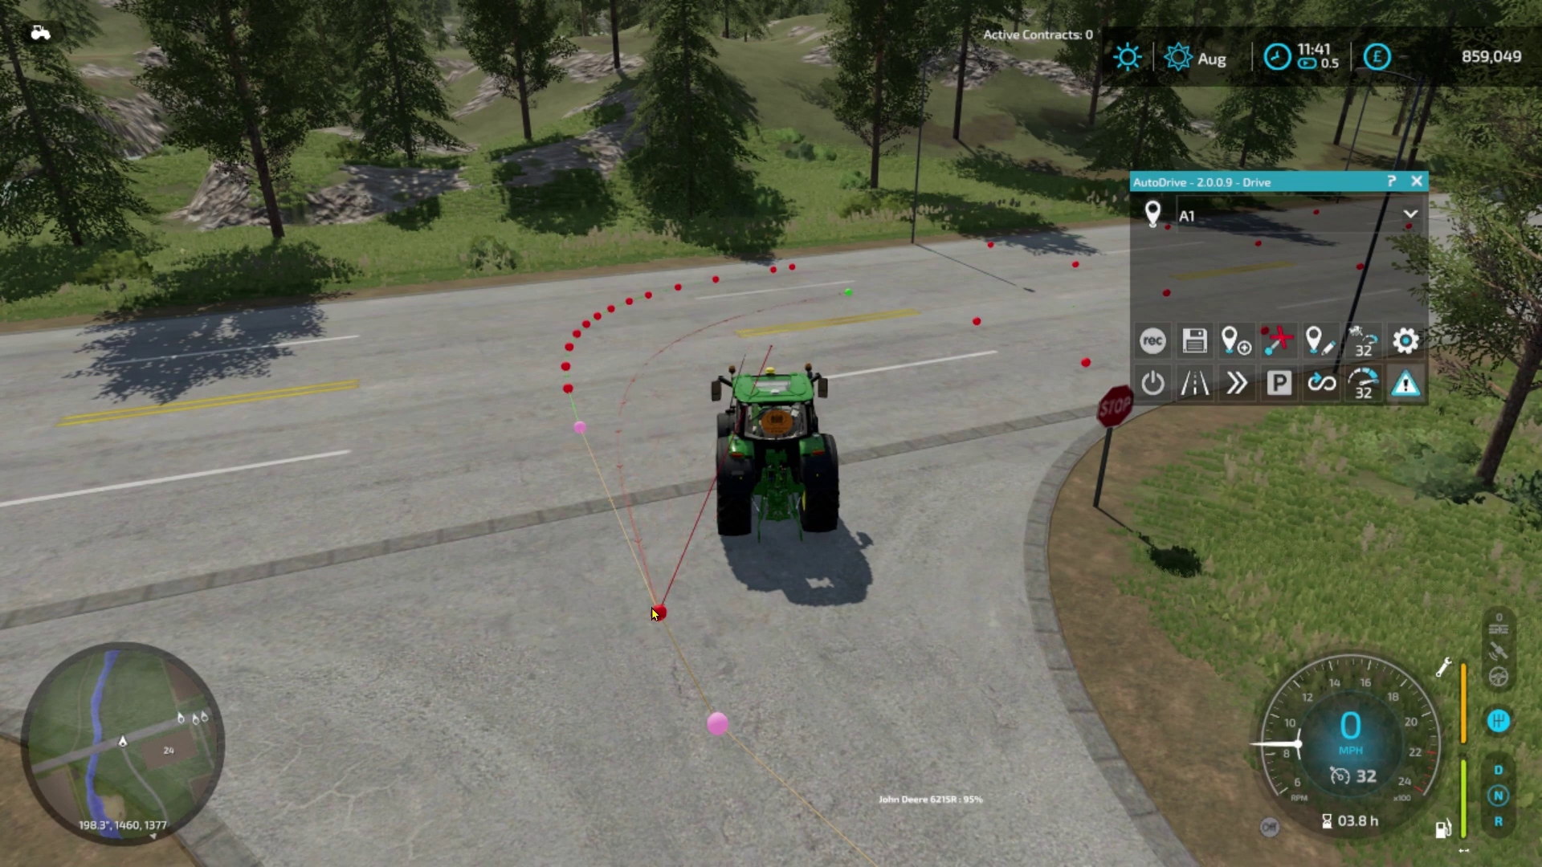
click(652, 613)
click(655, 615)
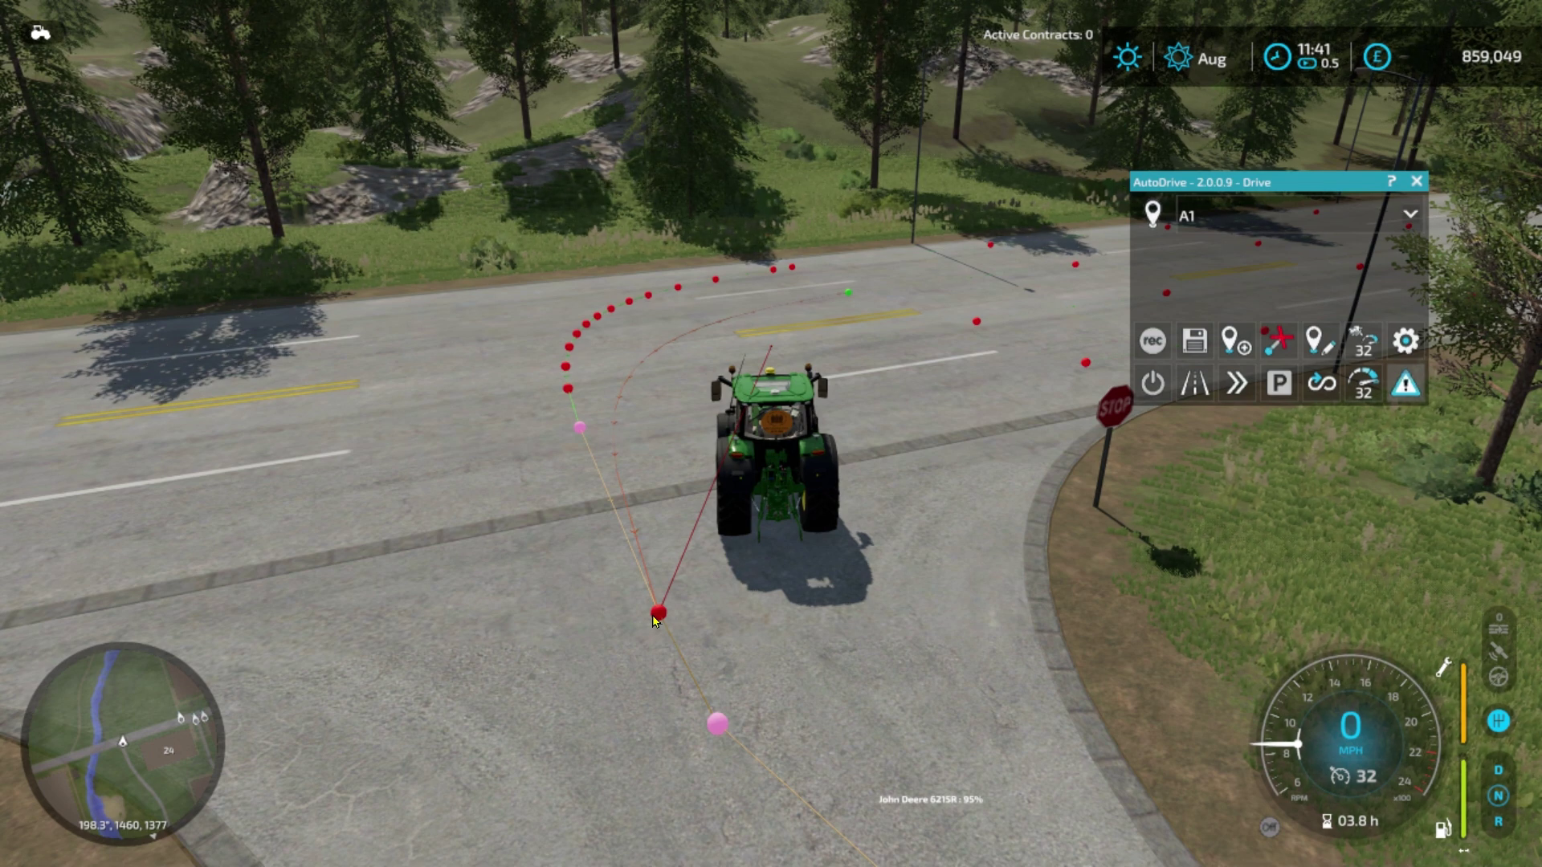
click(653, 617)
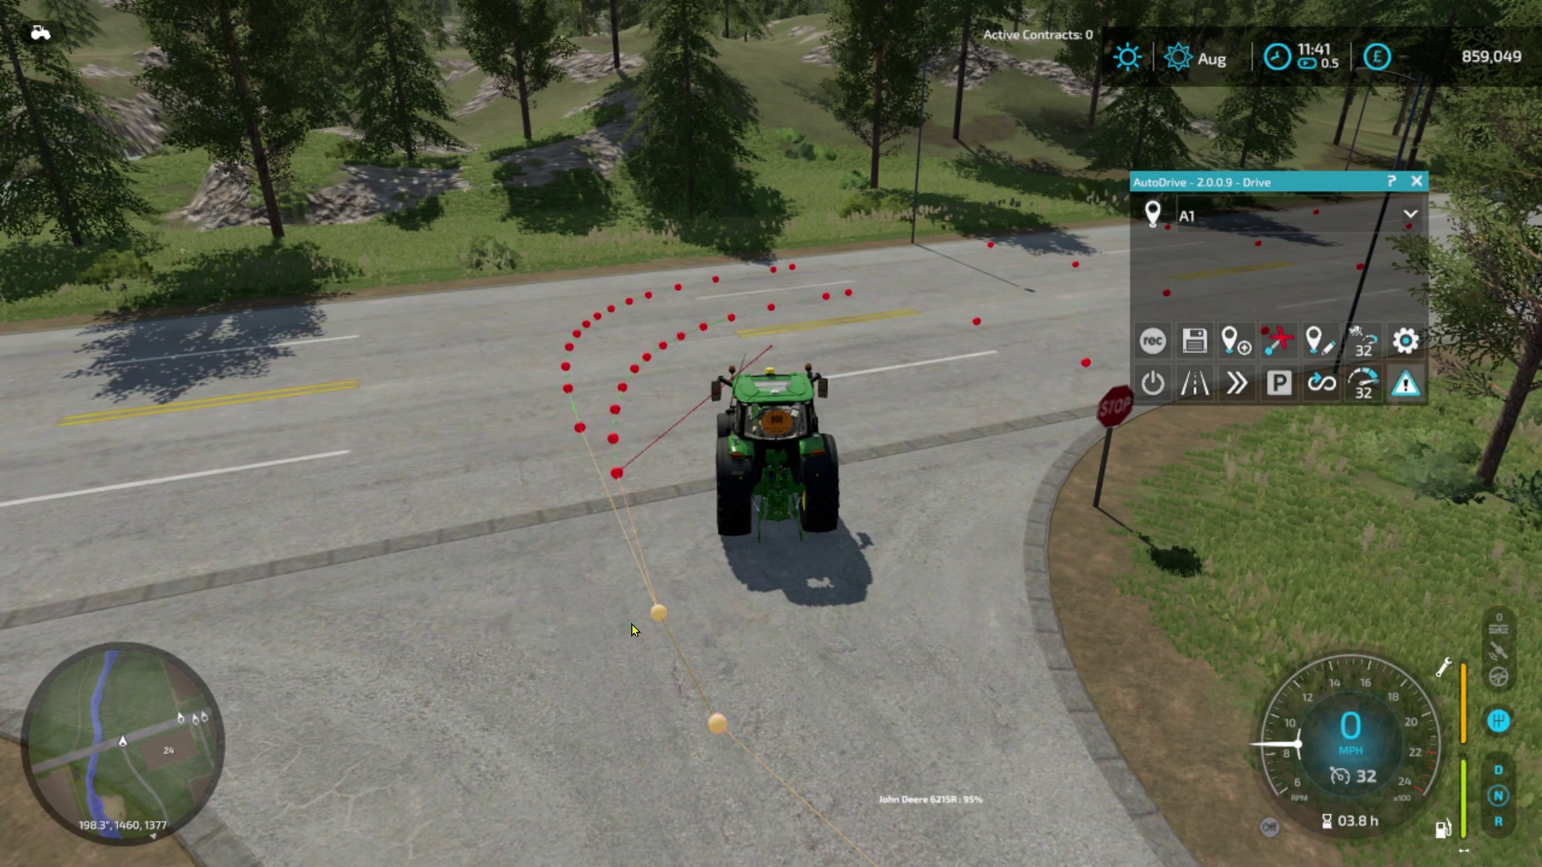
Step: Create an adjusted curve from the side road's end waypoint to the end waypoint of the third main-road lane
click(660, 615)
click(659, 614)
scroll(977, 327, up, 6)
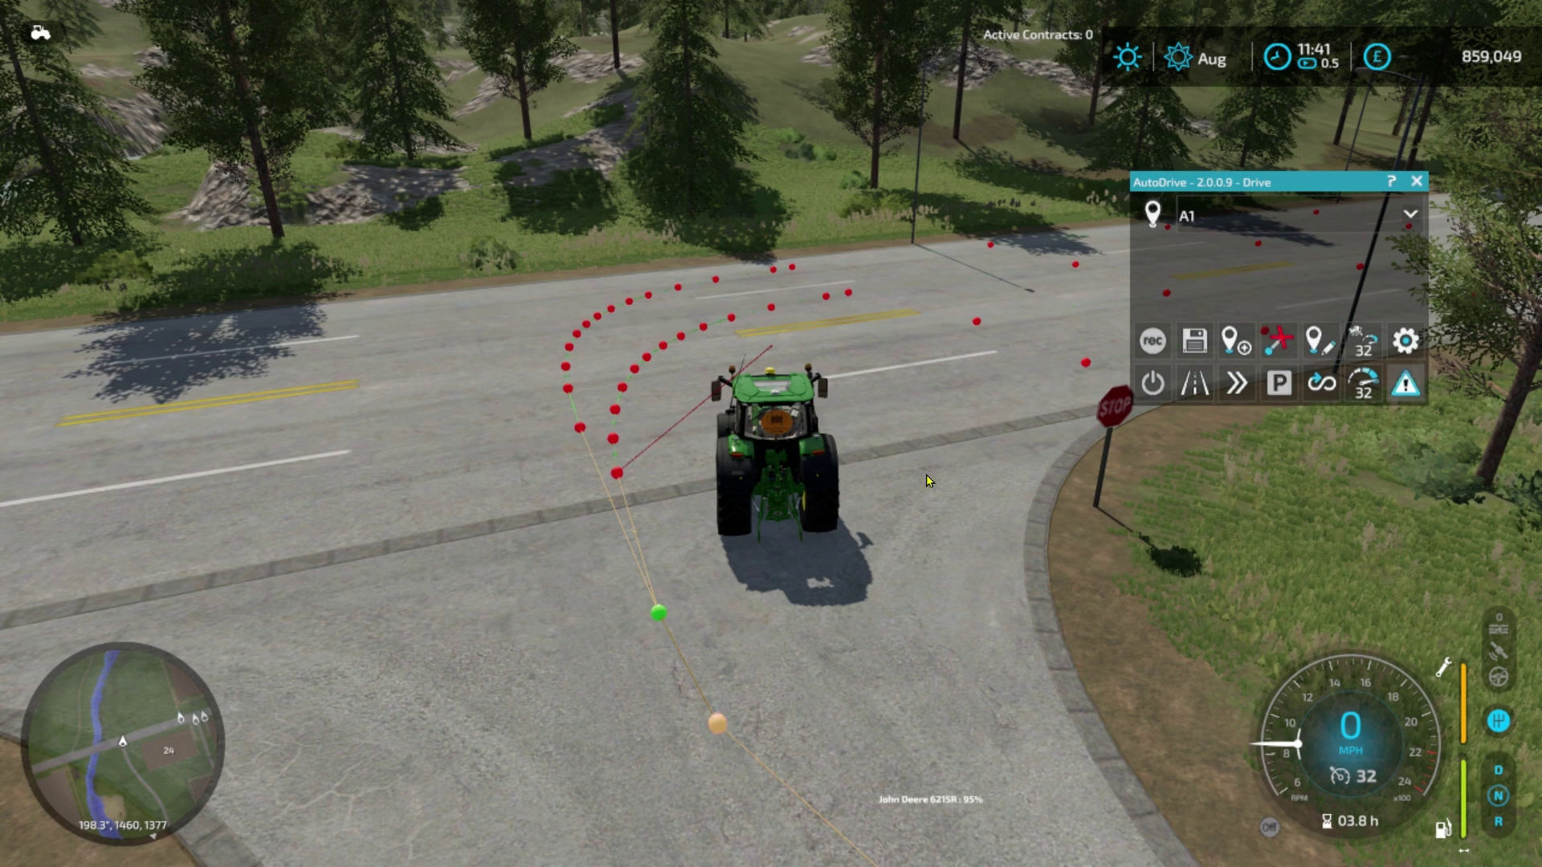
click(986, 327)
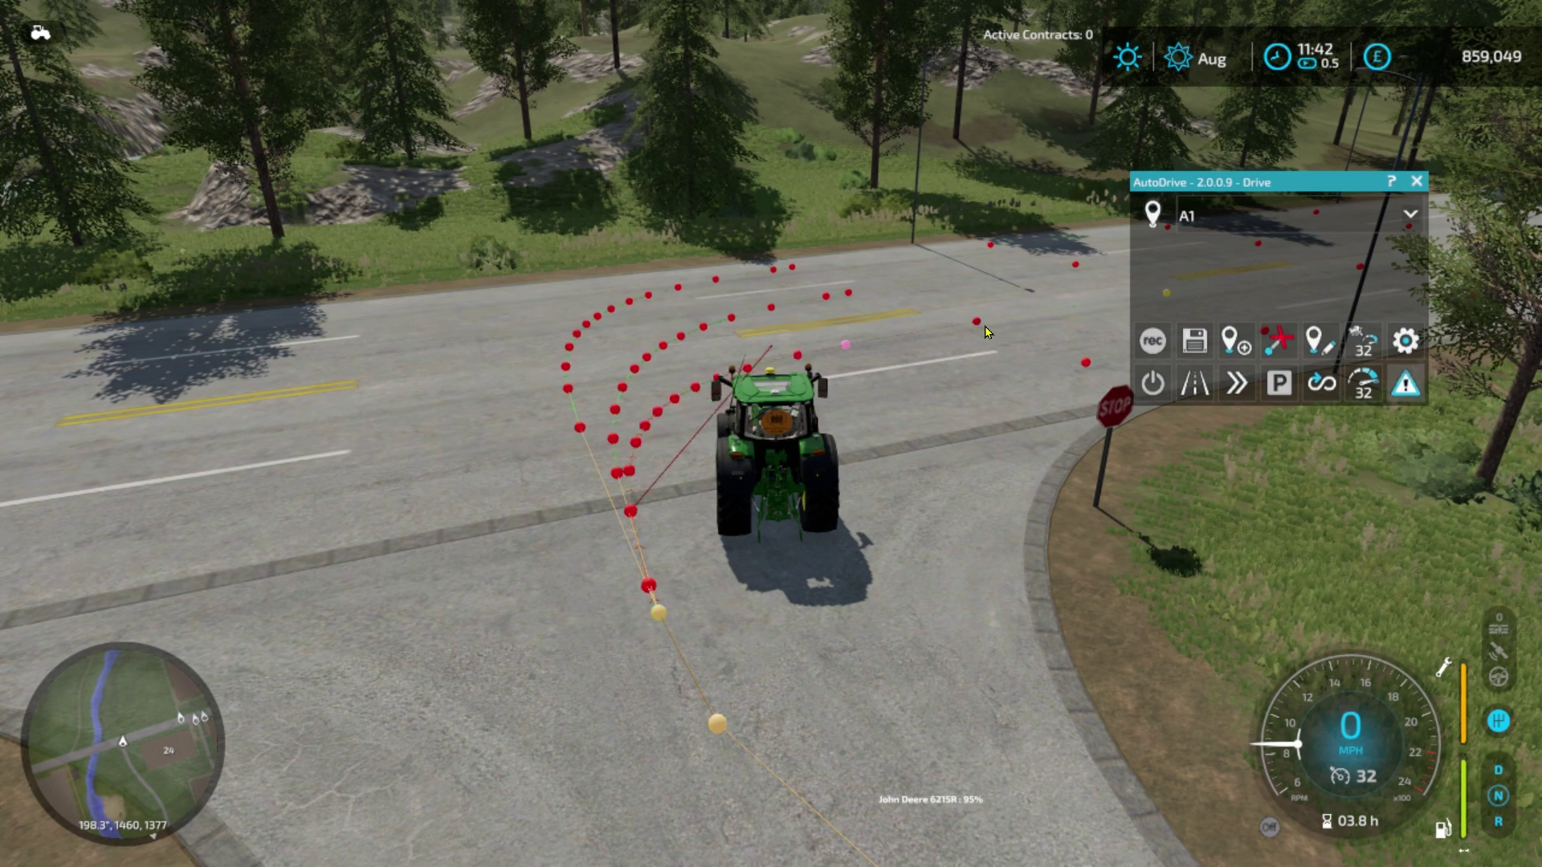
Step: Create an adjusted curve from the side road's end waypoint to the end waypoint of the nearest main-road lane
click(657, 614)
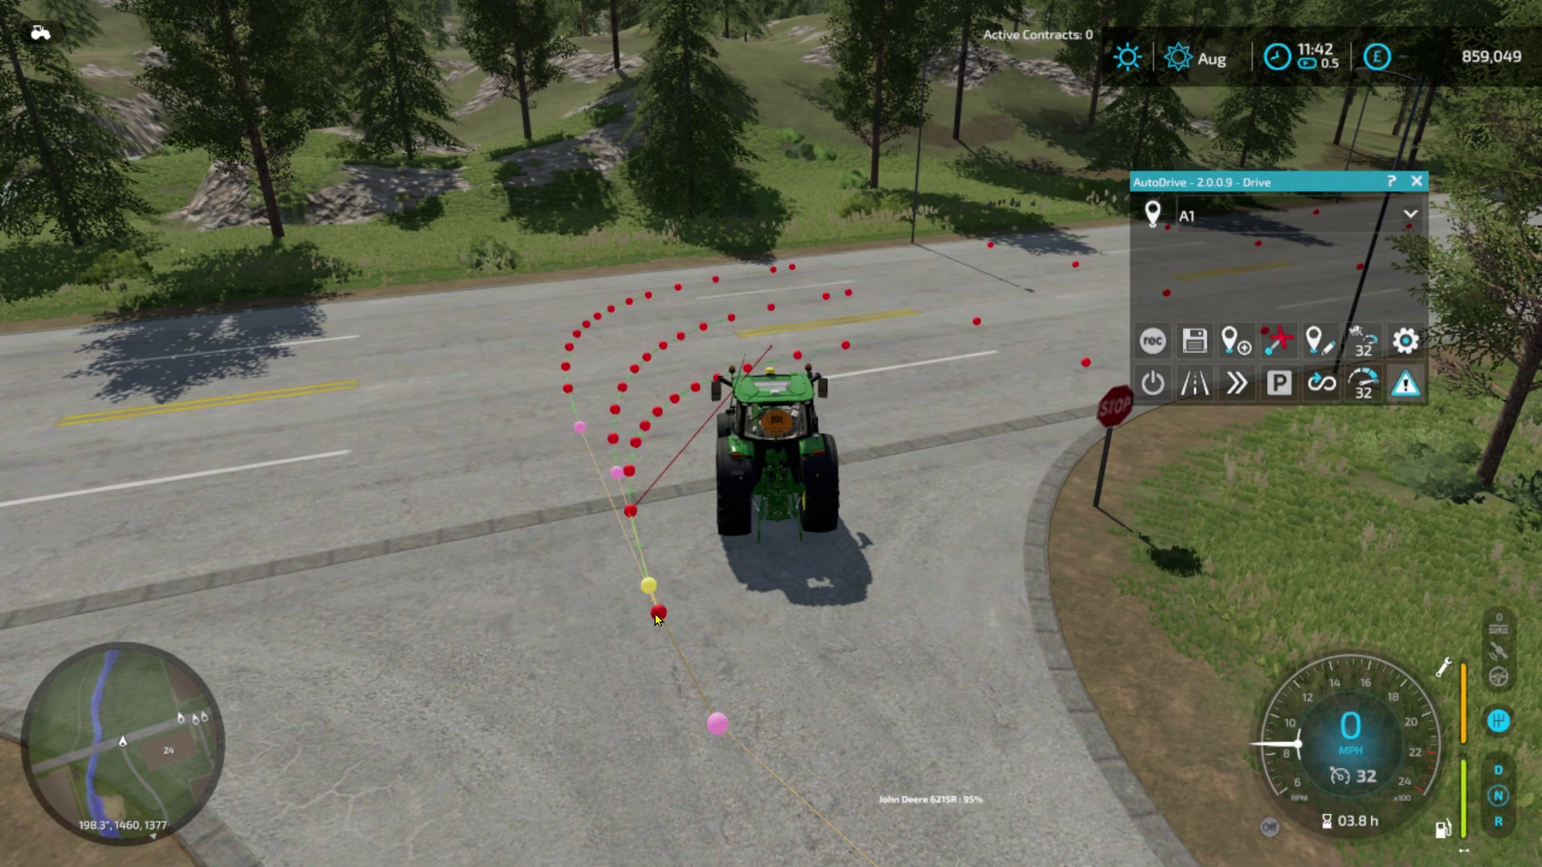
click(657, 614)
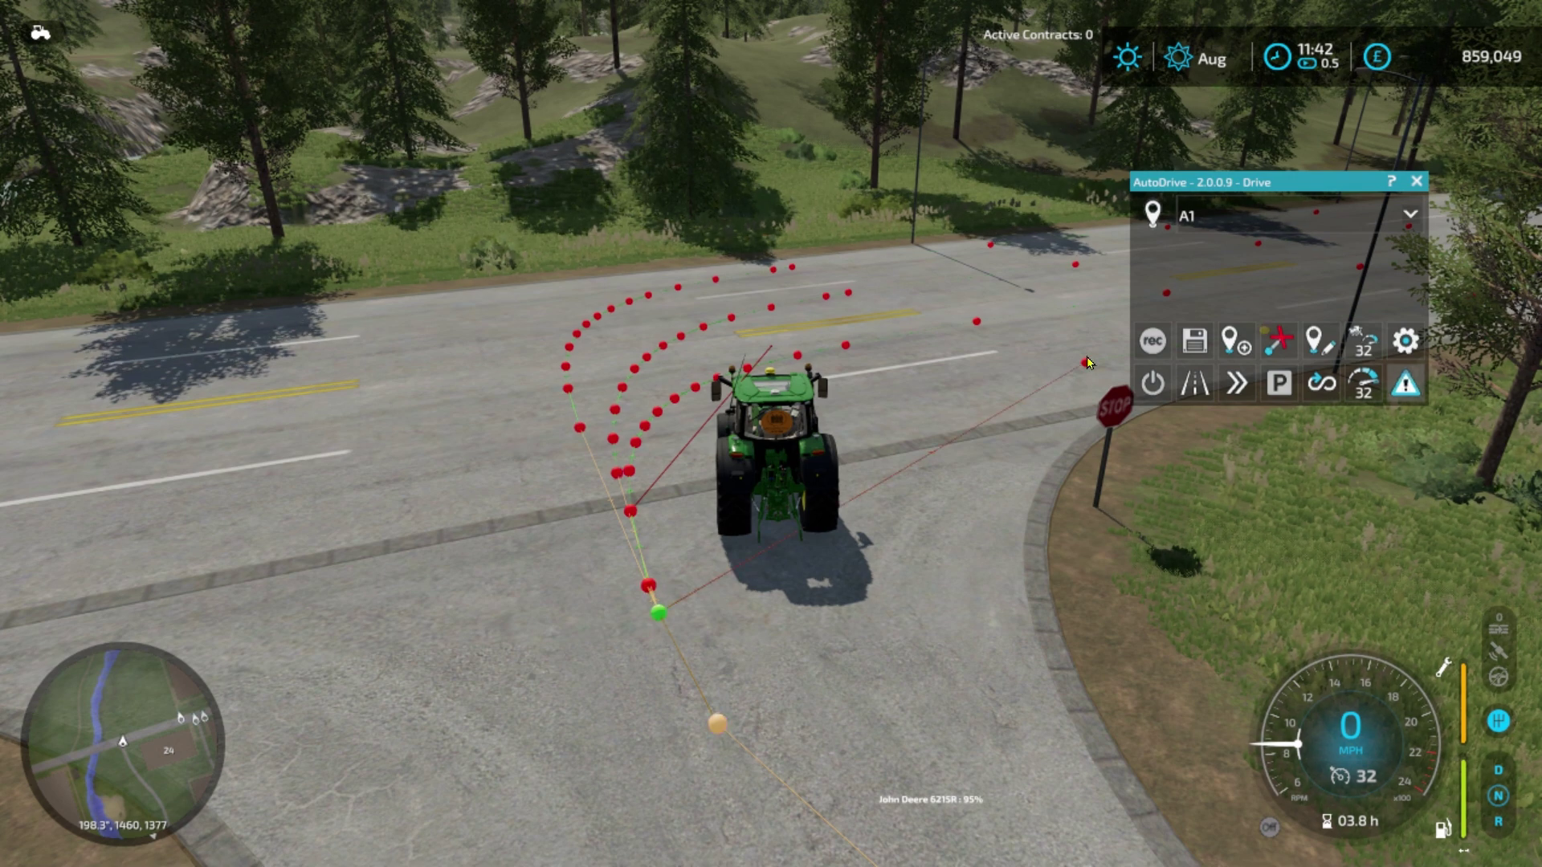
scroll(1087, 362, up, 8)
click(1085, 363)
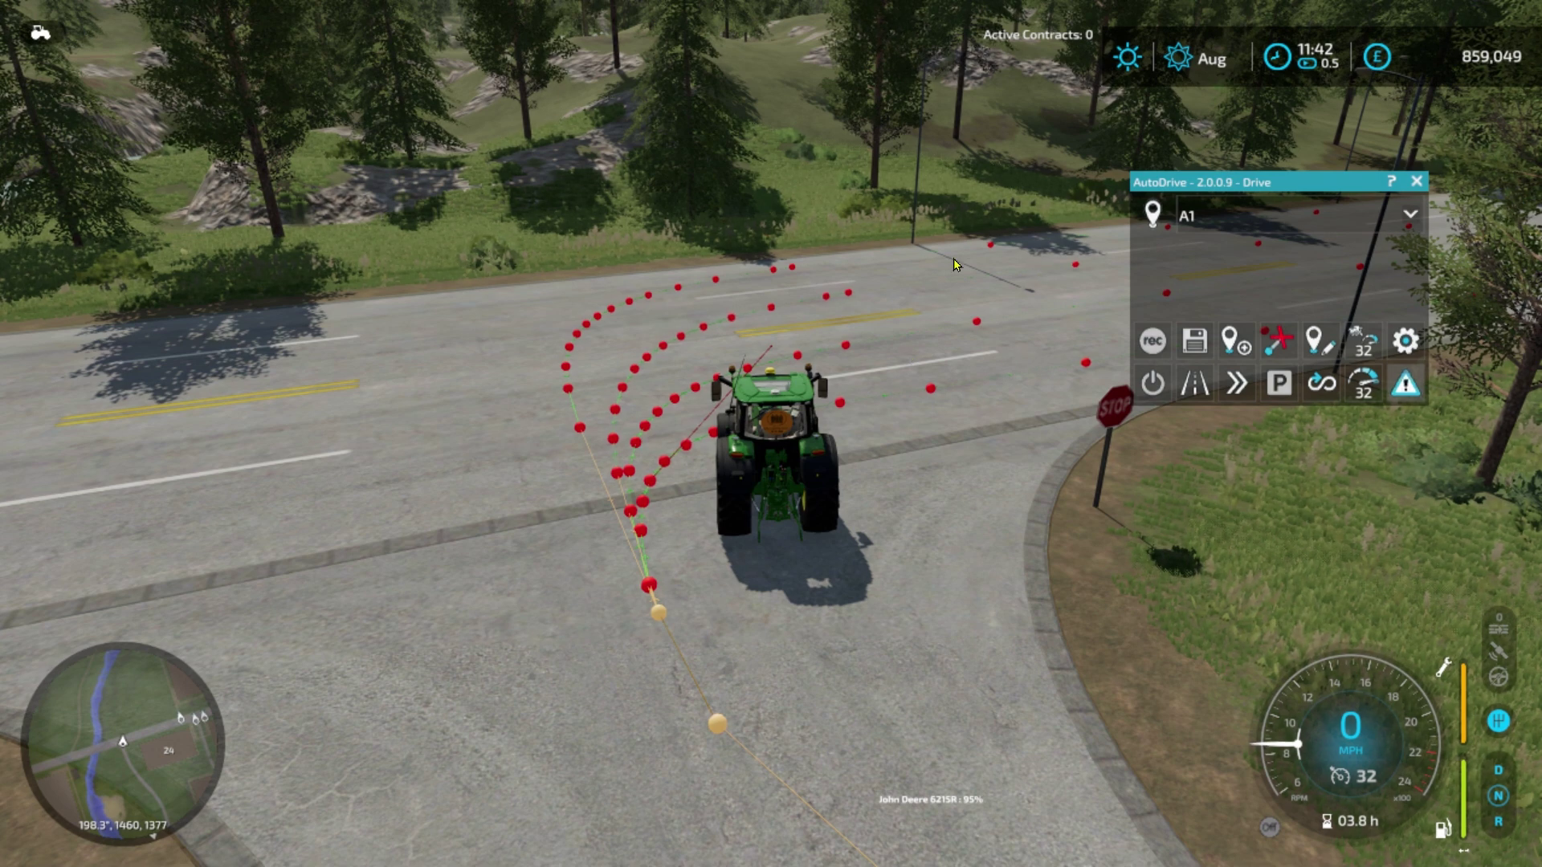
Step: Drive the tractor along the main road and link a second-lane waypoint to the farthest lane's waypoint where its curve begins
key(w)
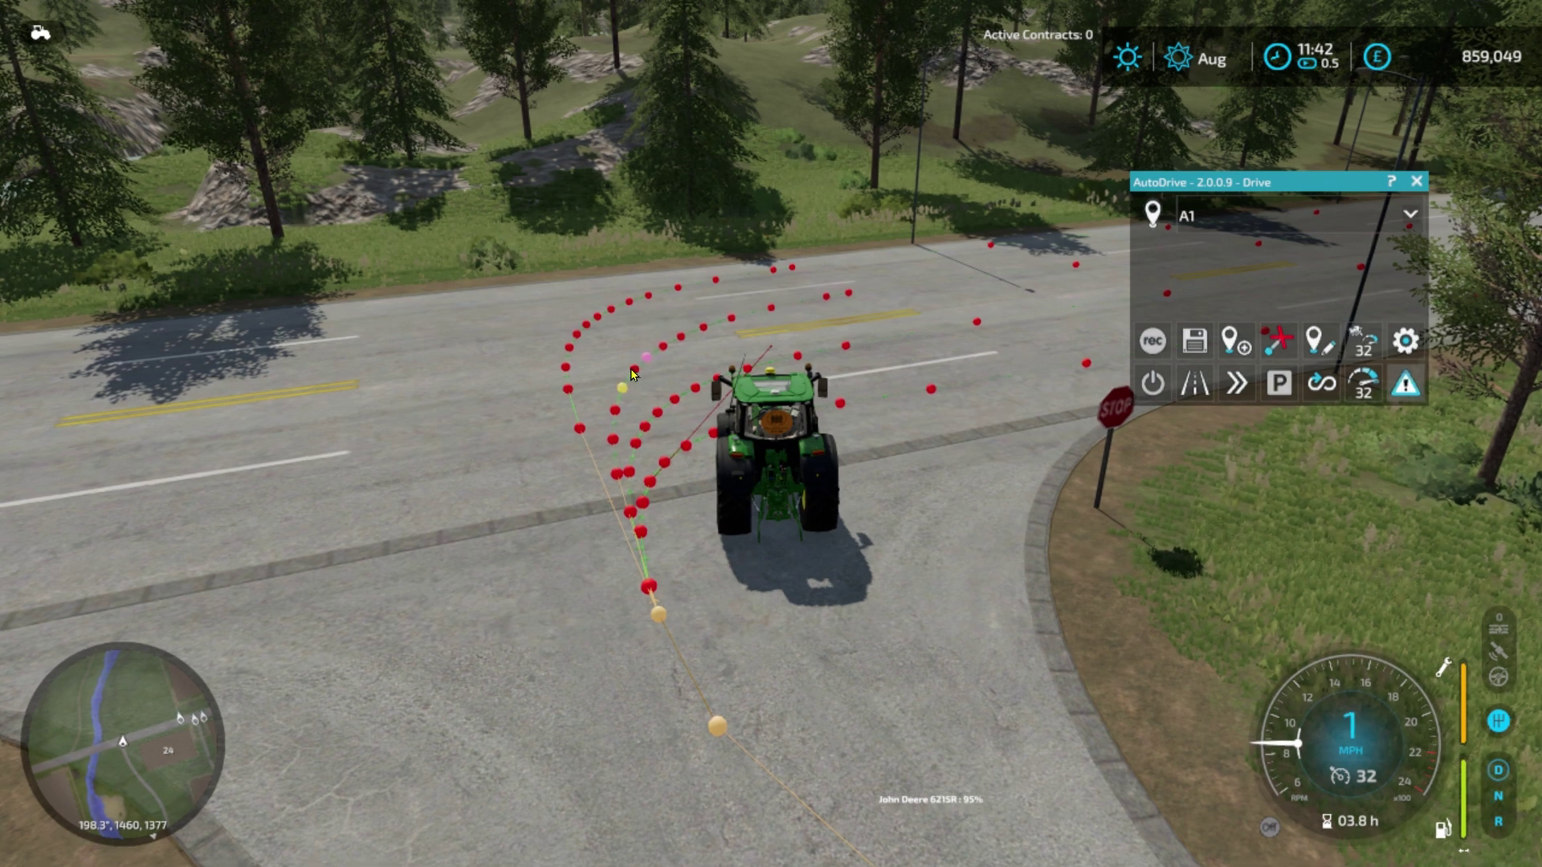
key(w)
key(a)
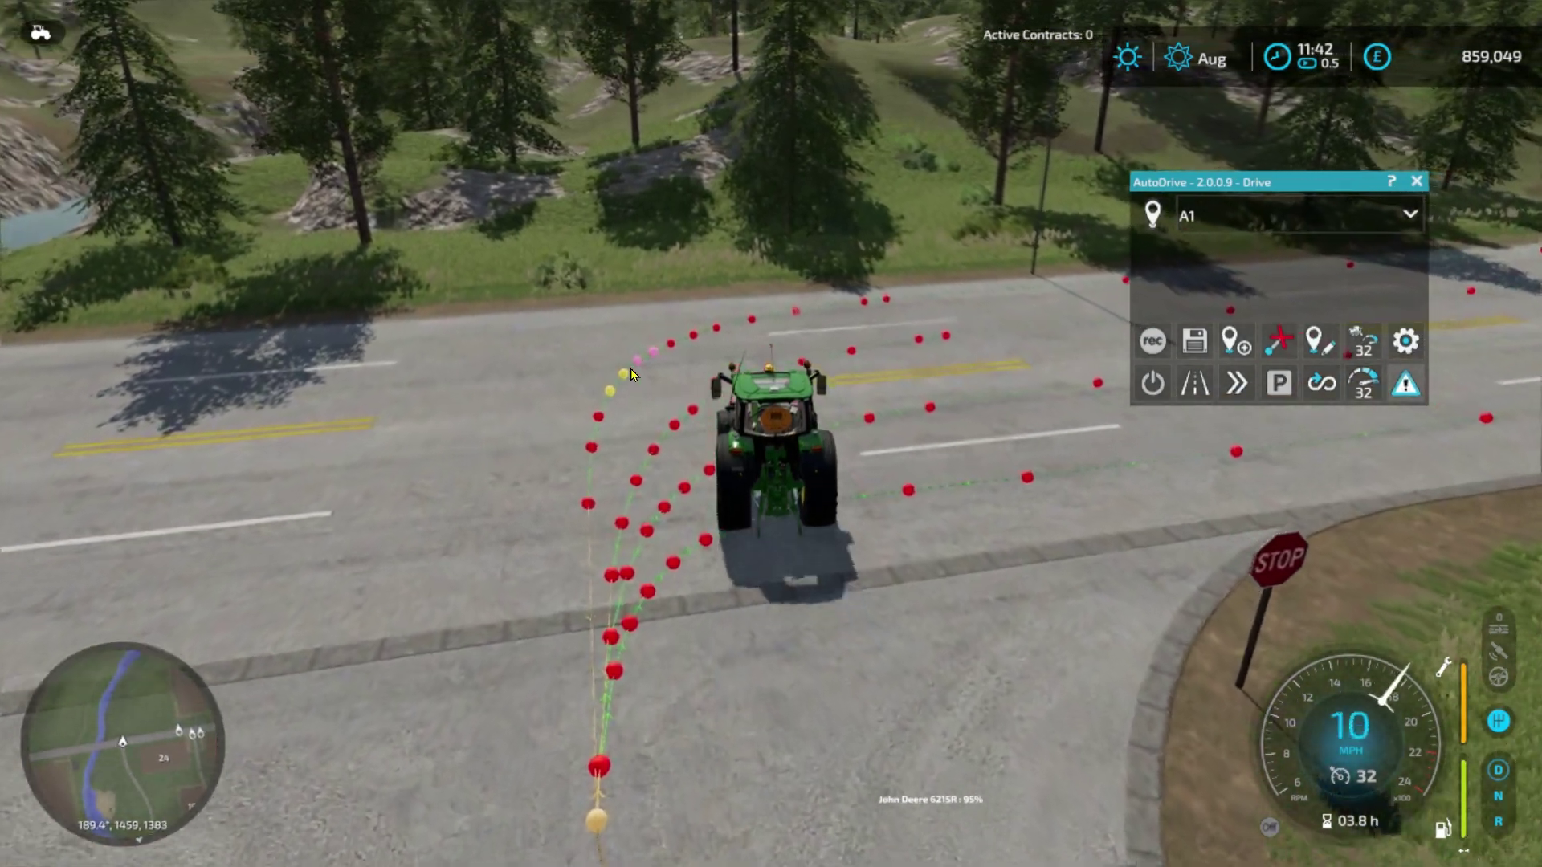
key(w)
key(d)
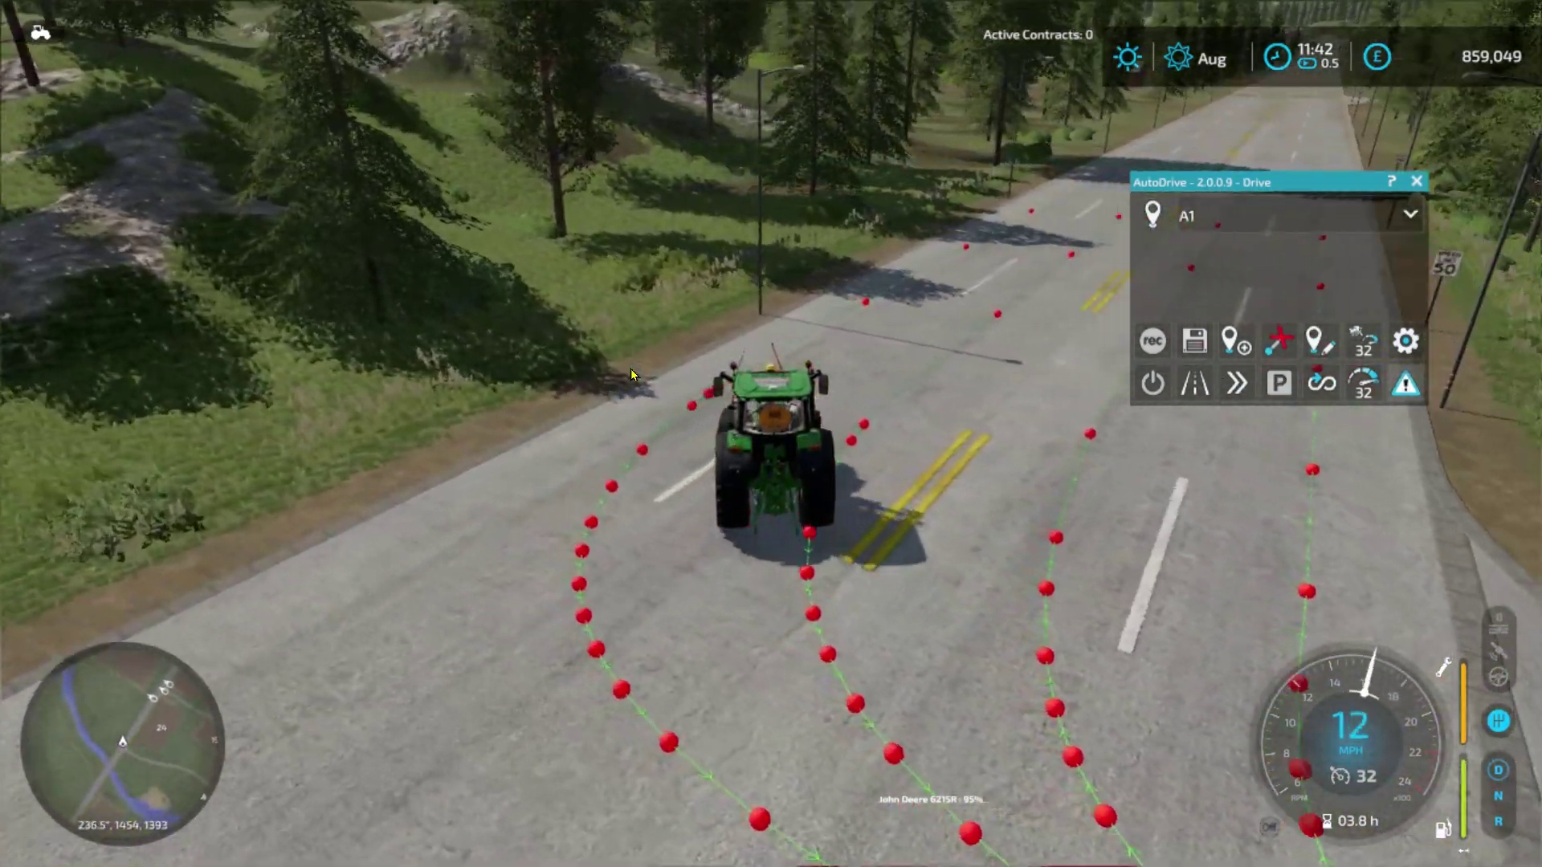
key(d)
key(s)
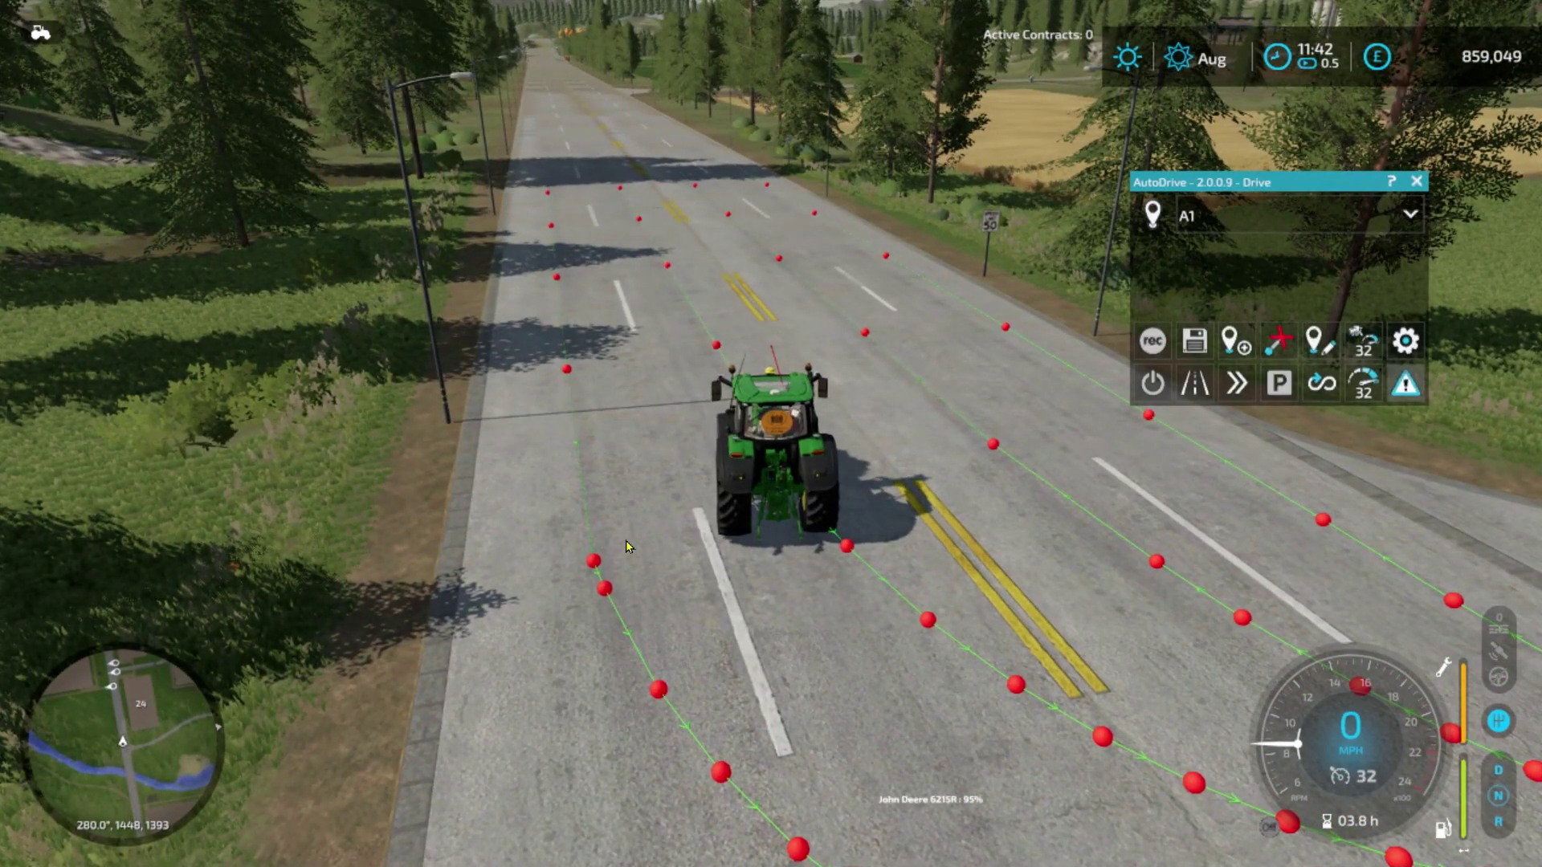
click(670, 272)
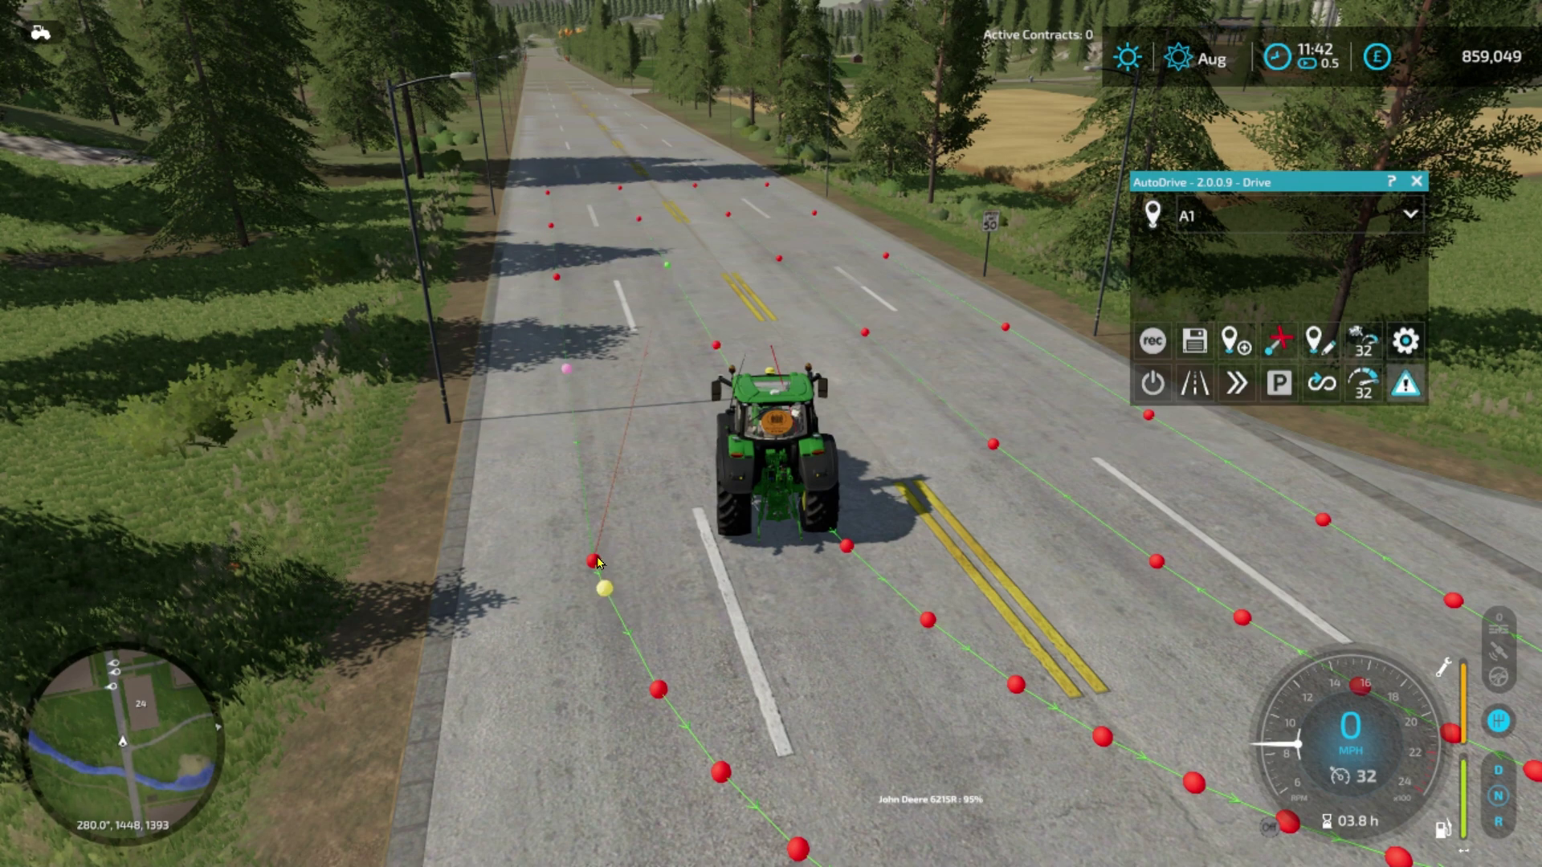
key(s)
key(d)
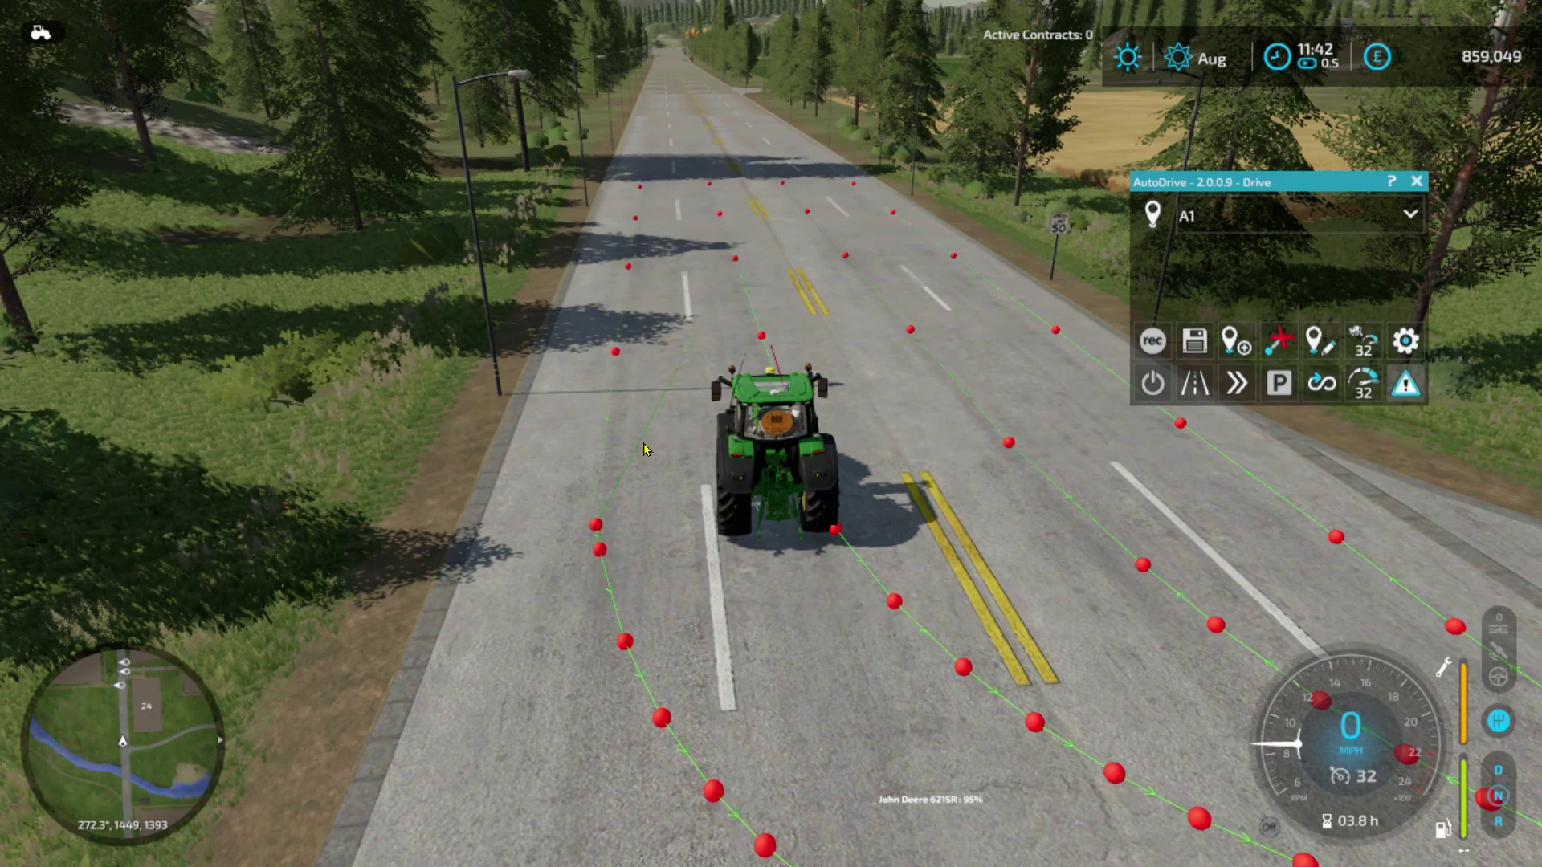
click(595, 526)
click(707, 546)
Step: Move the tractor beside the farthest lane's curve to the side road and set that curve to sub-priority
key(s)
key(d)
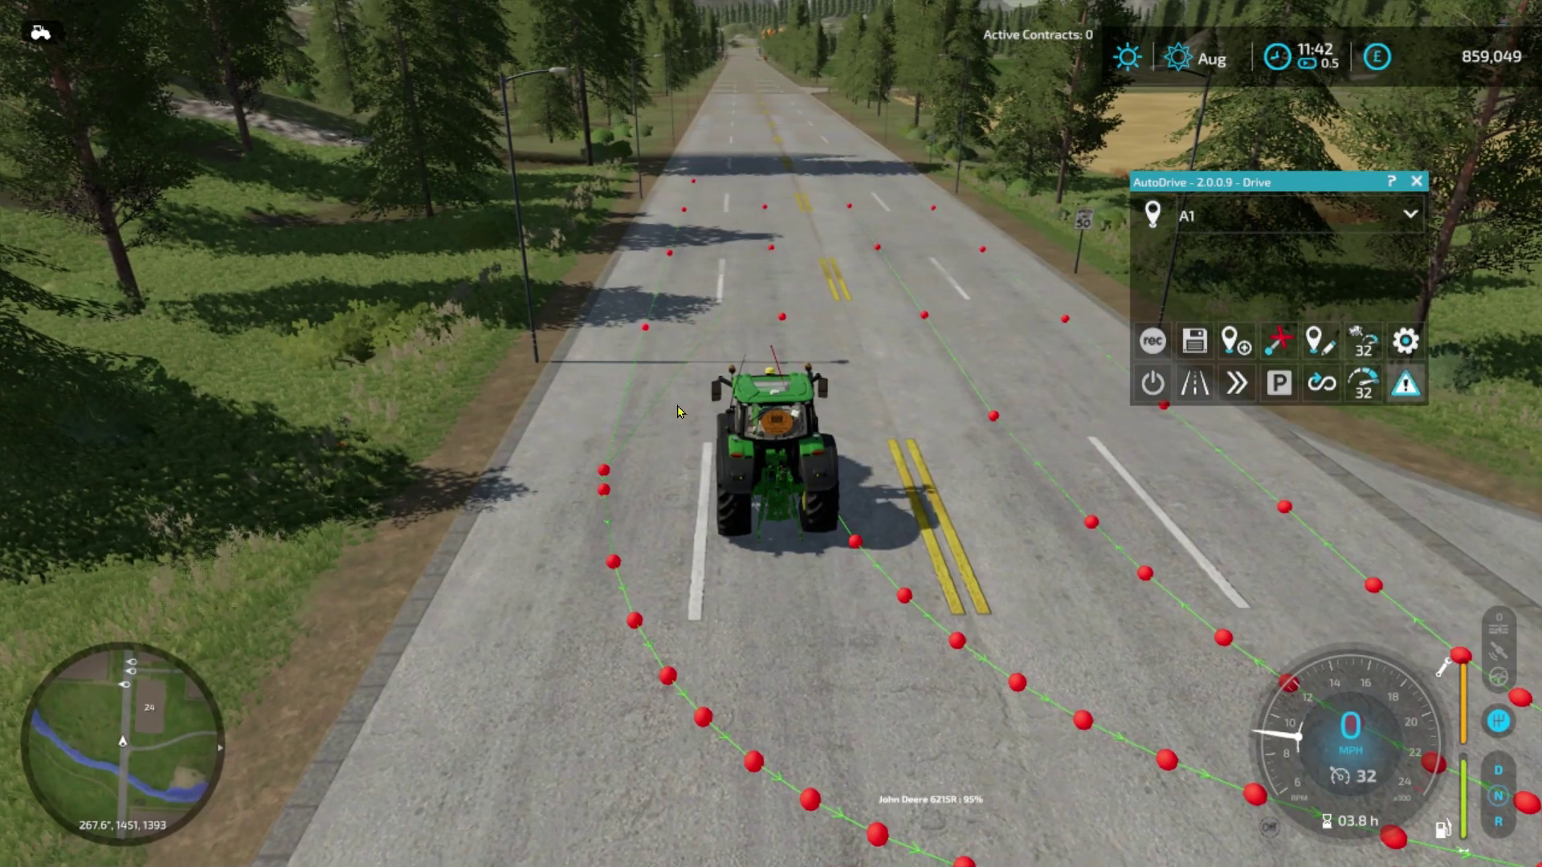
scroll(681, 399, up, 4)
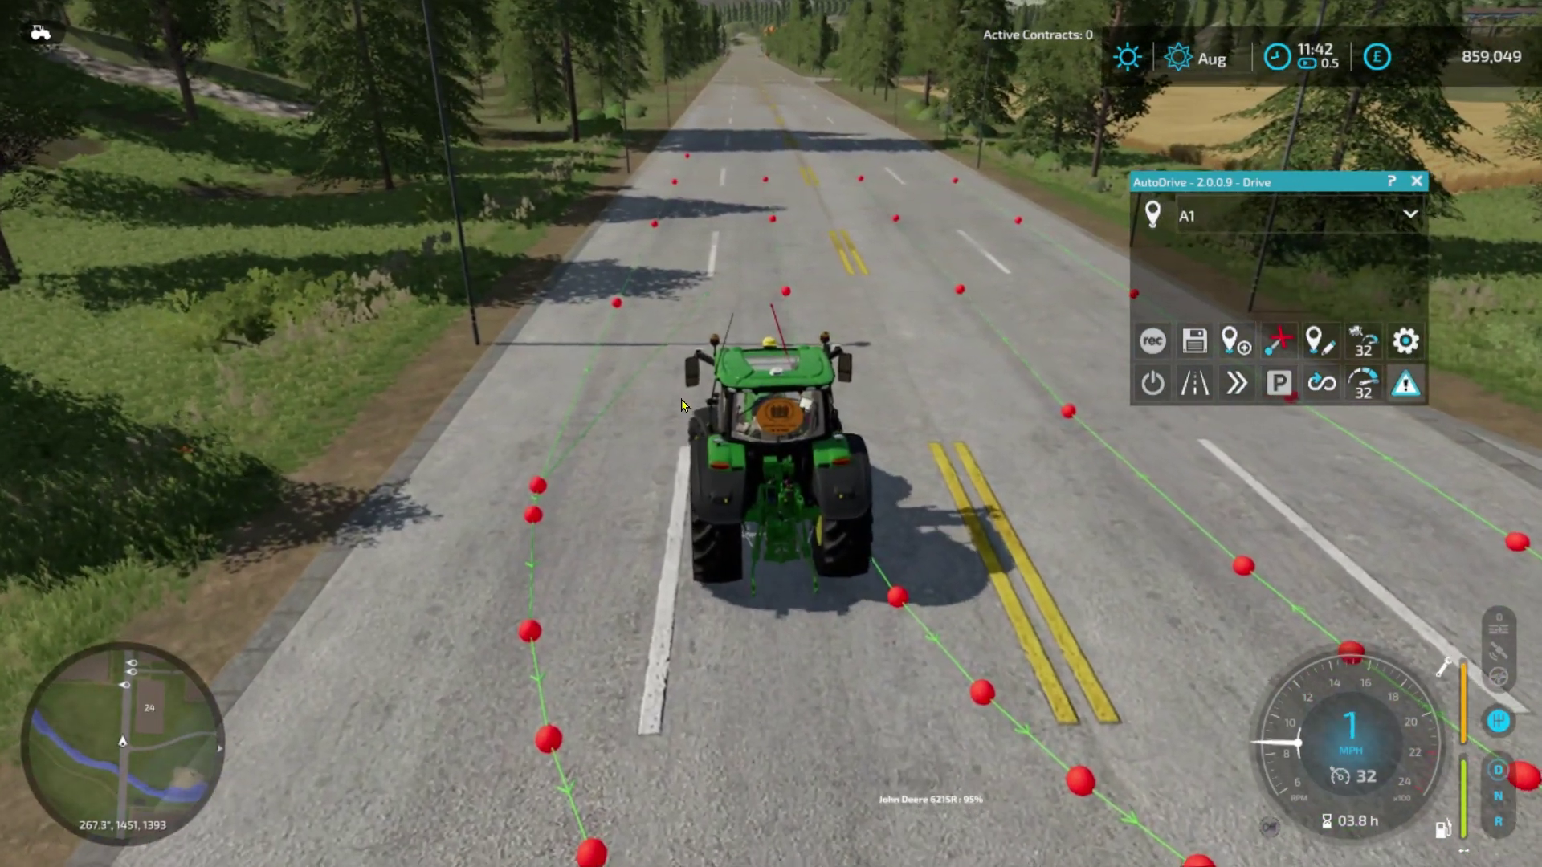
key(w)
key(a)
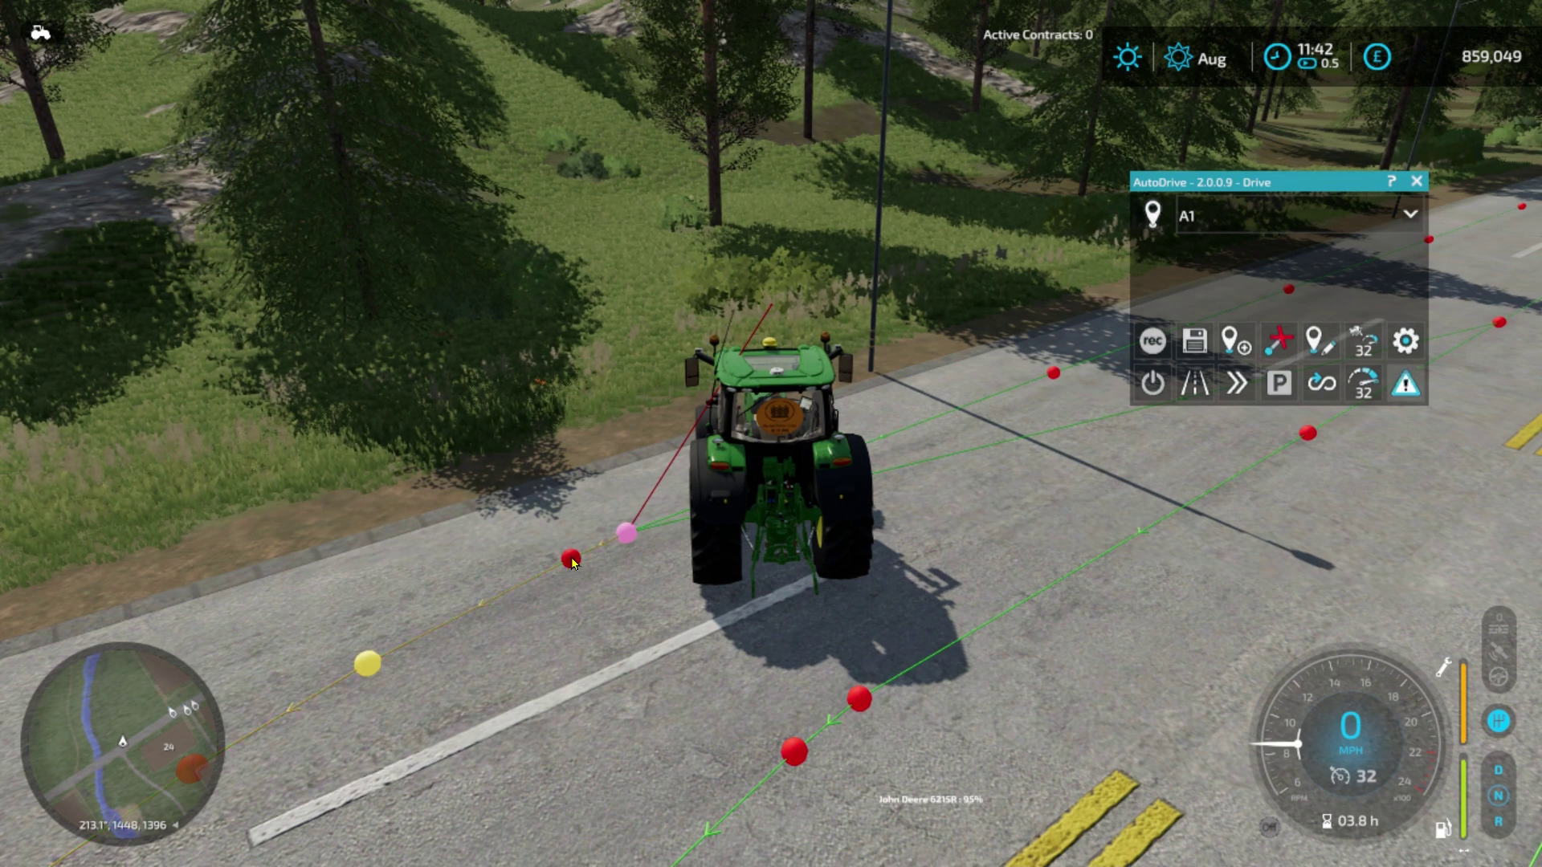
click(571, 559)
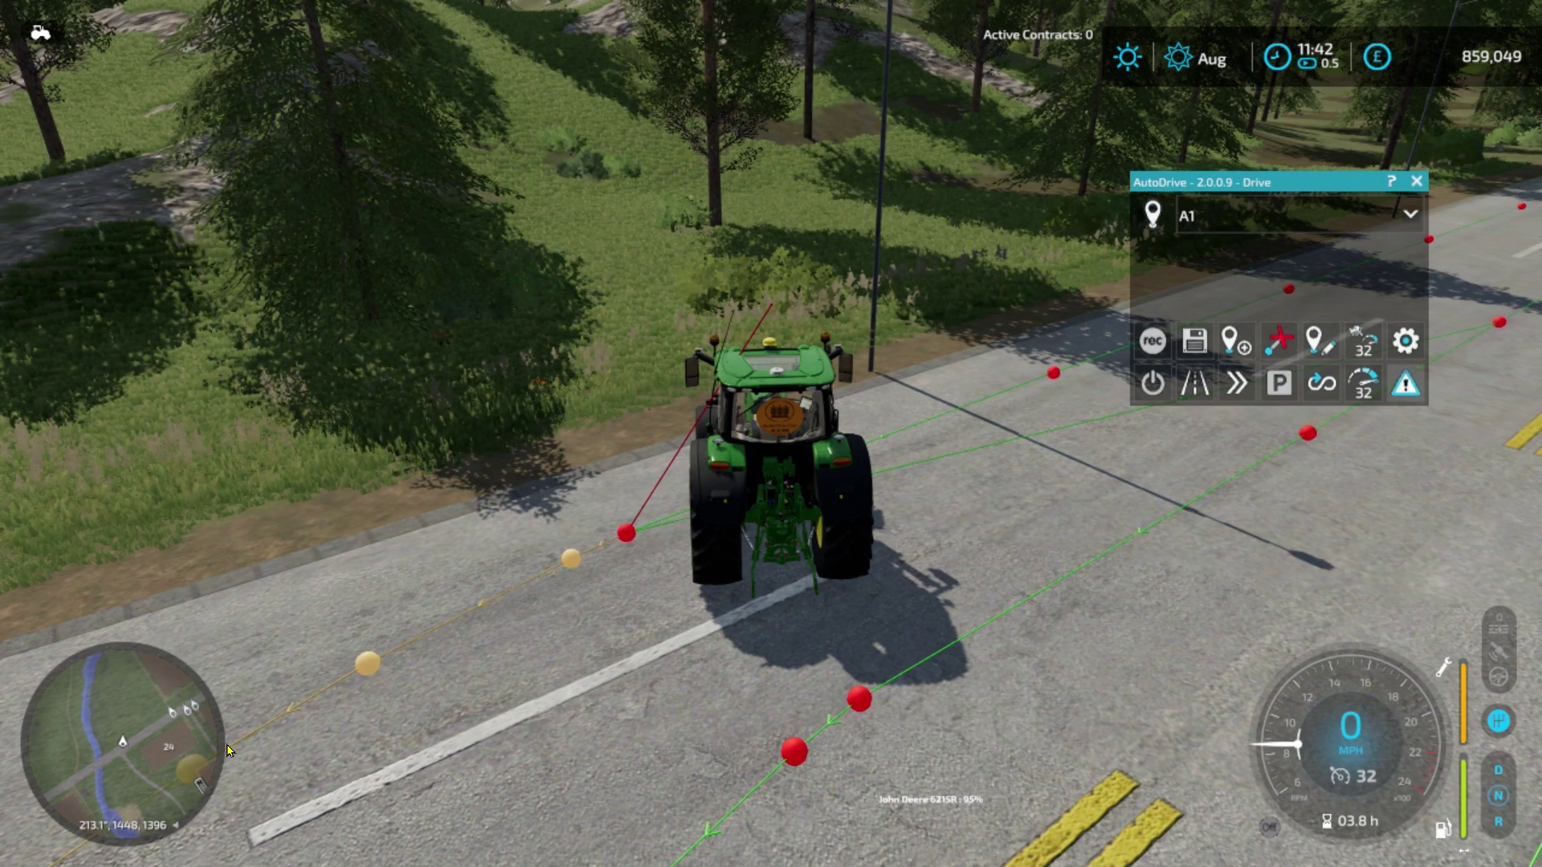
click(628, 536)
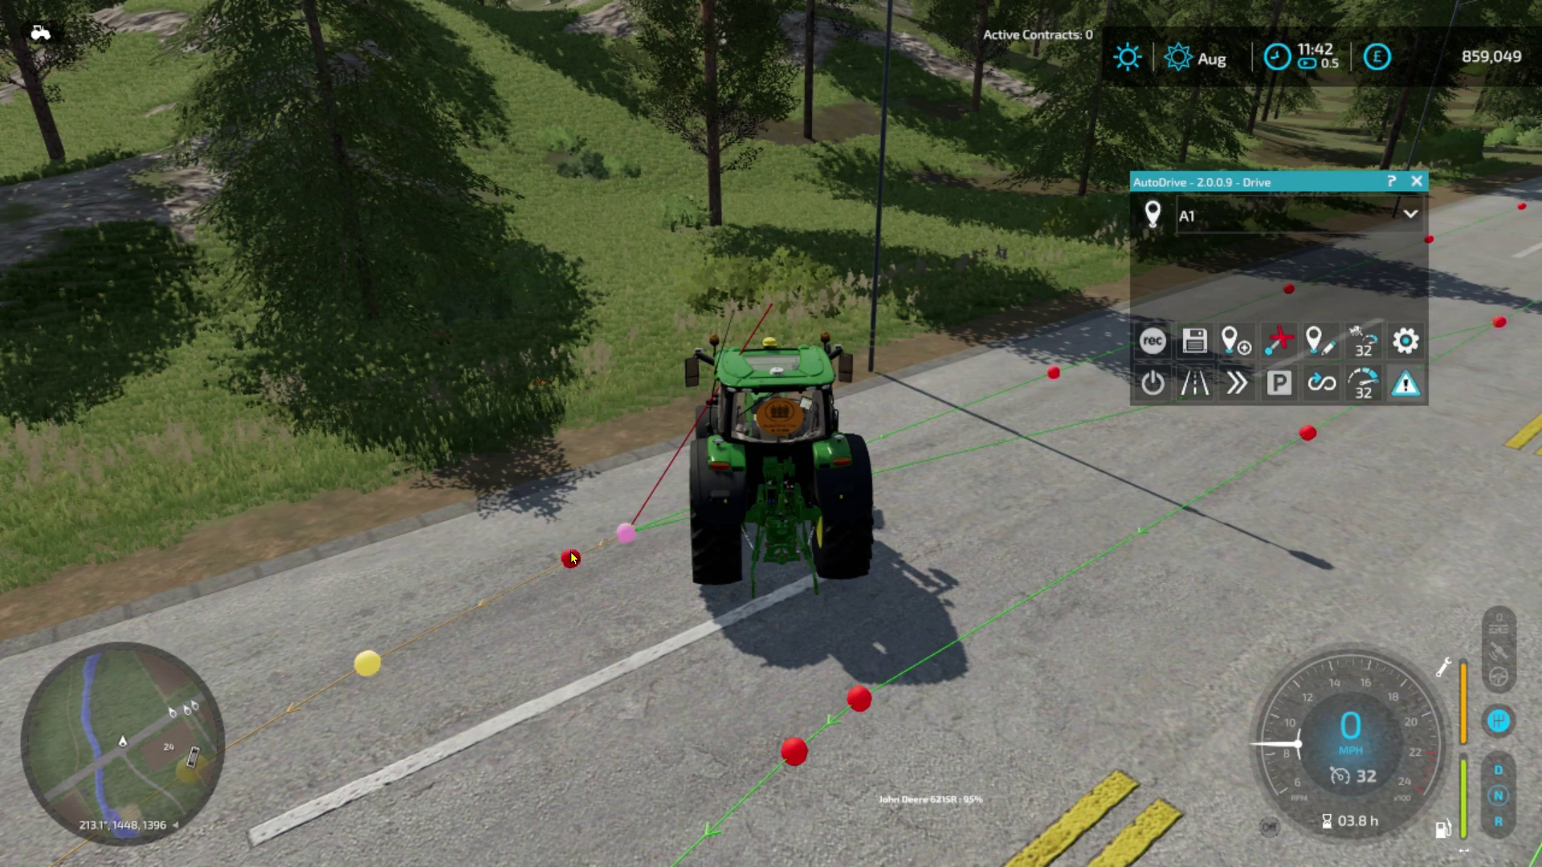
Step: Reverse the travel direction of the farthest lane's sub-priority curve and switch it to a two-way connection
click(573, 559)
click(571, 561)
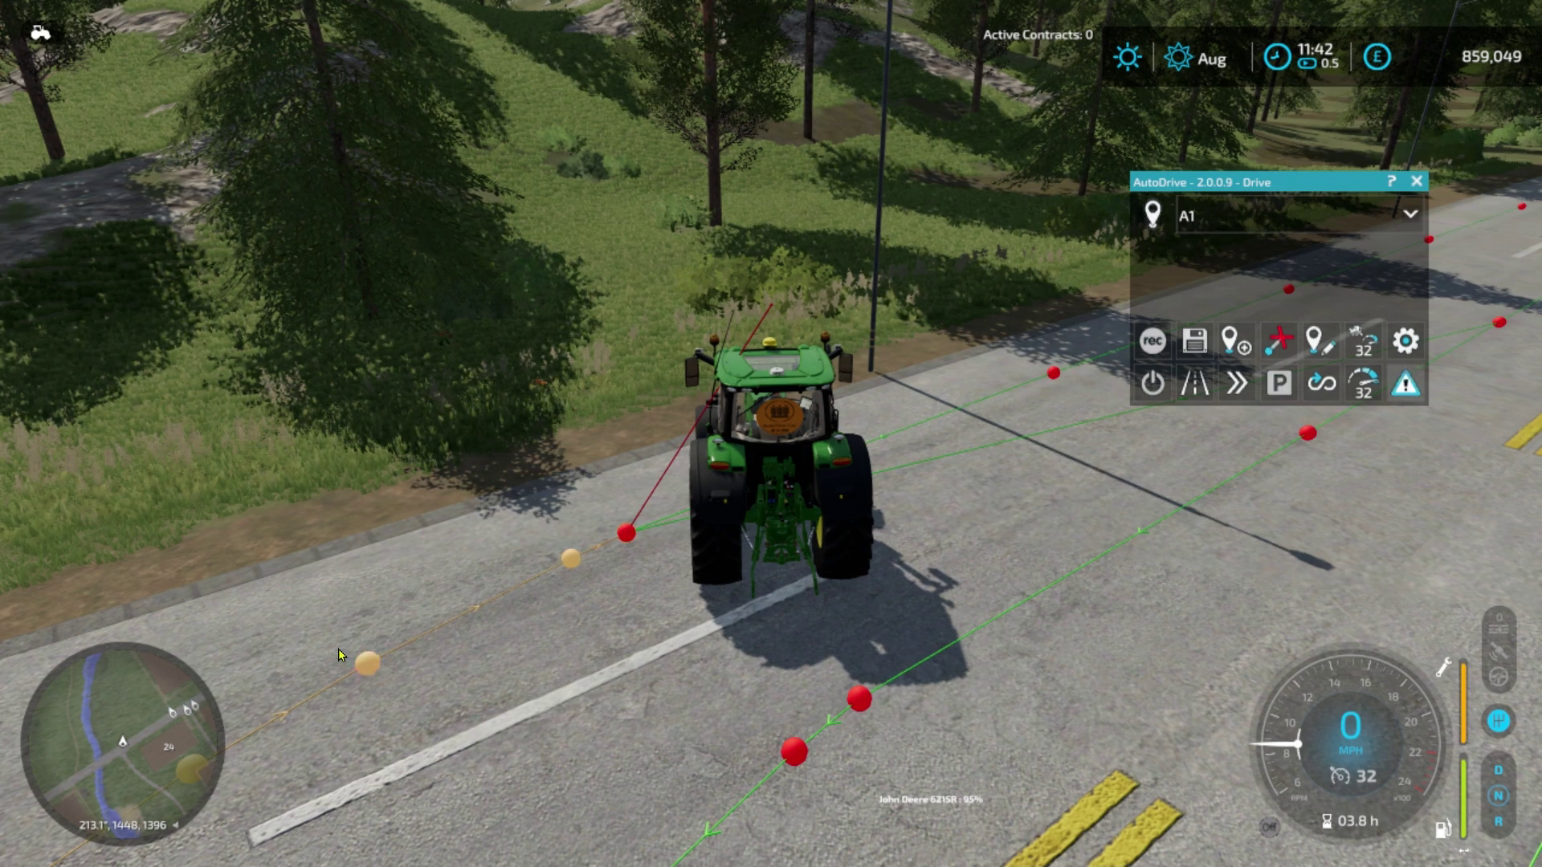
click(625, 534)
click(572, 559)
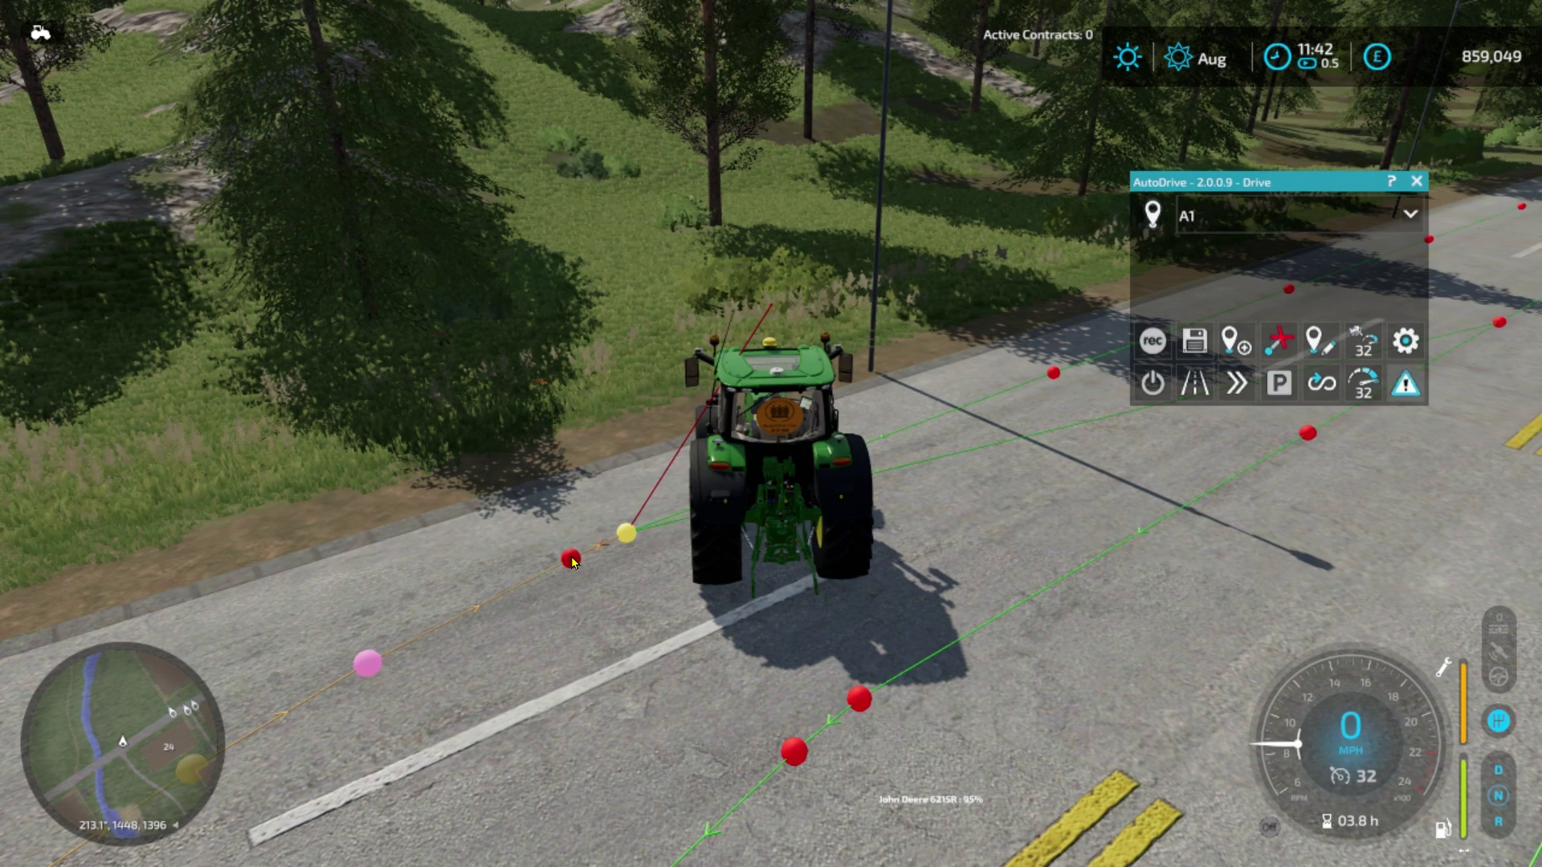
click(571, 560)
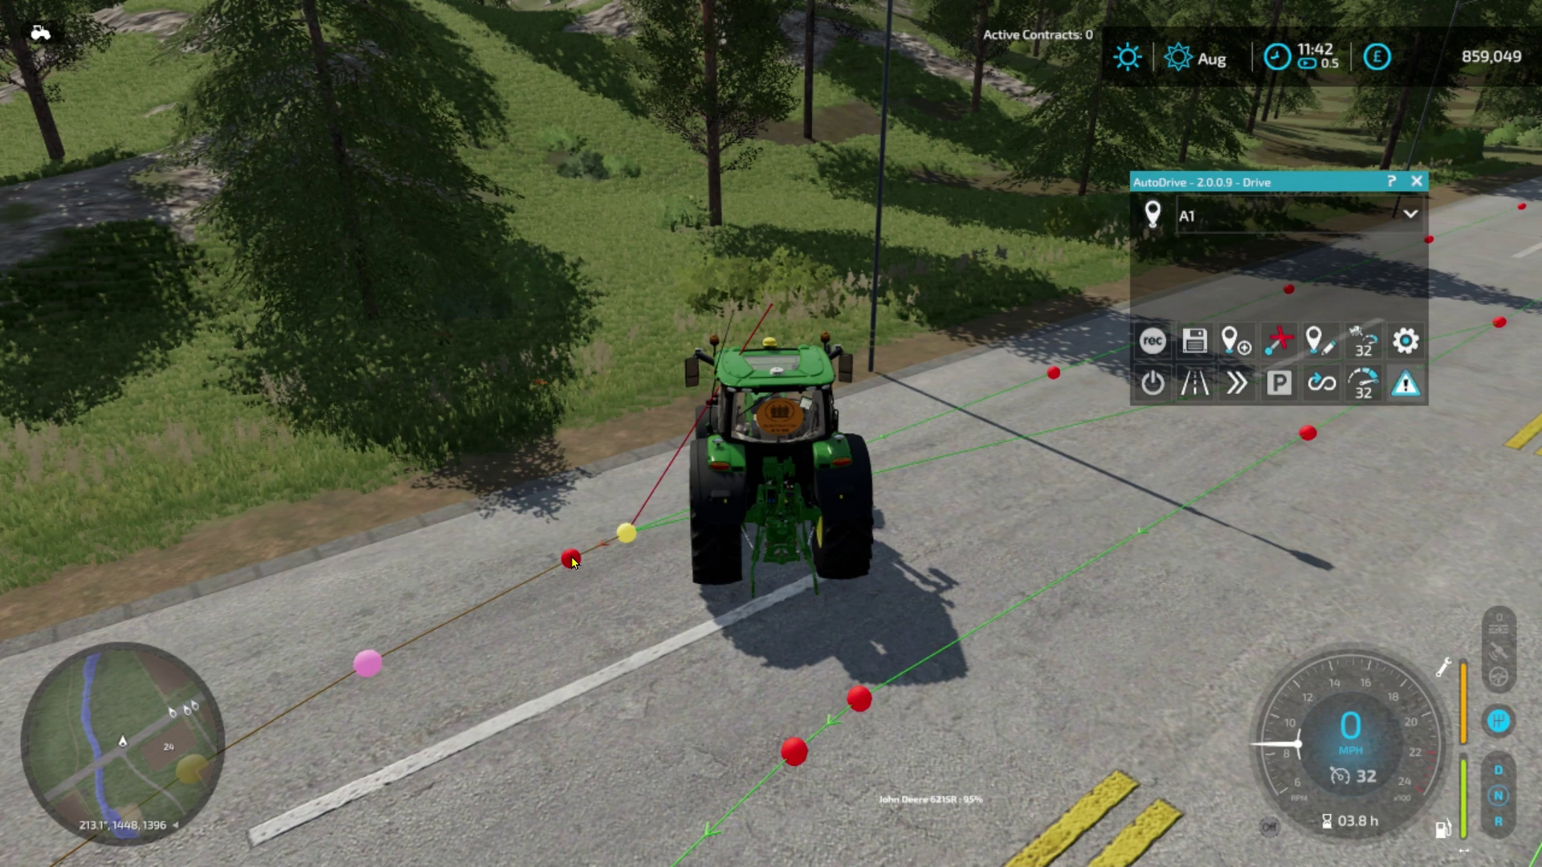
click(627, 534)
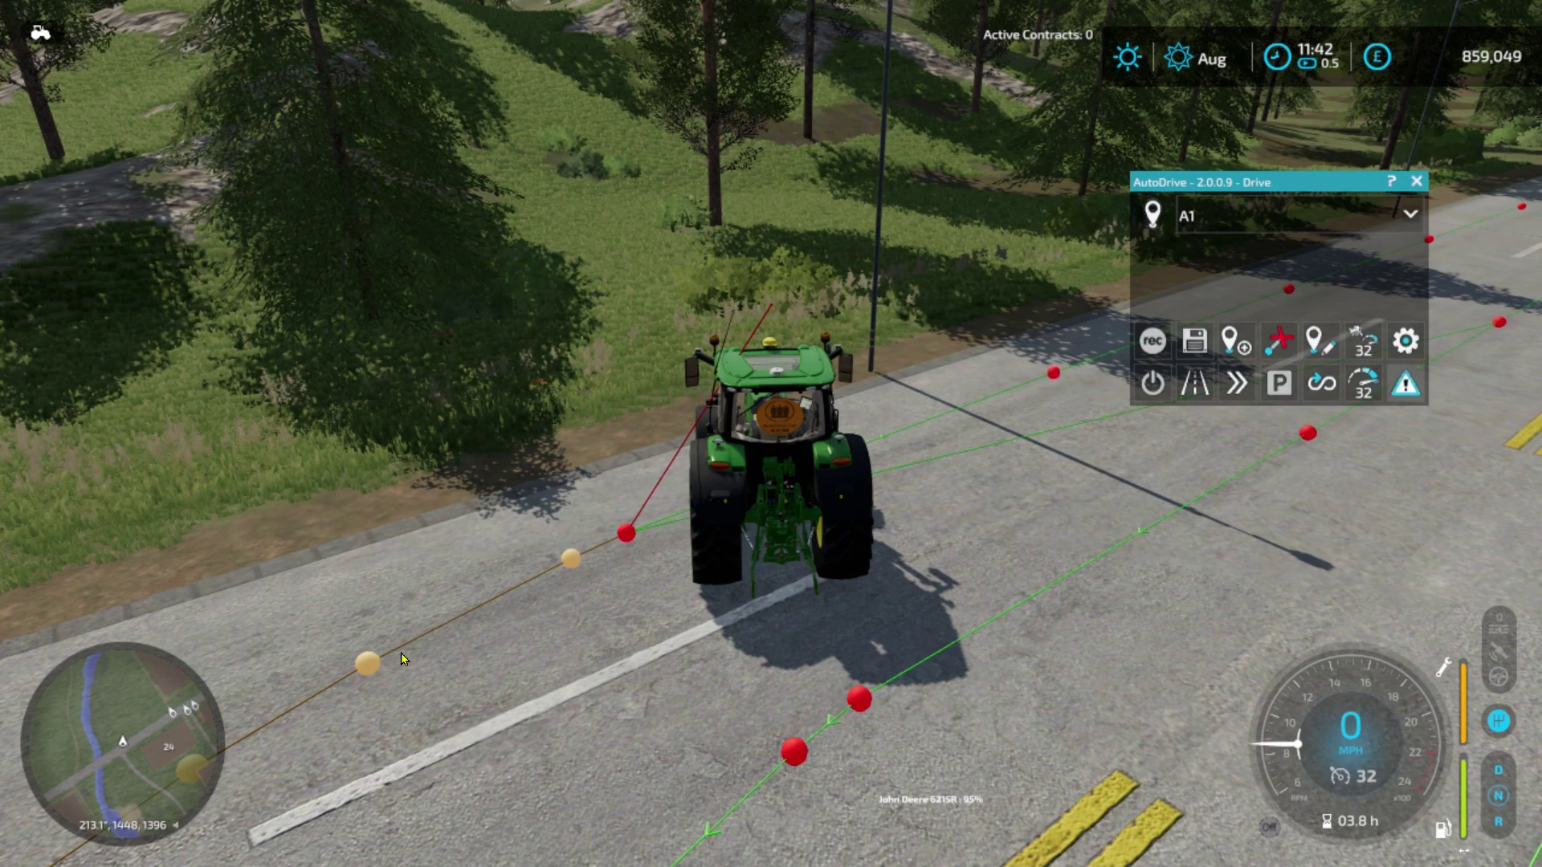
Step: Reposition the tractor at the second lane and set its curve to the side road to sub-priority
key(s)
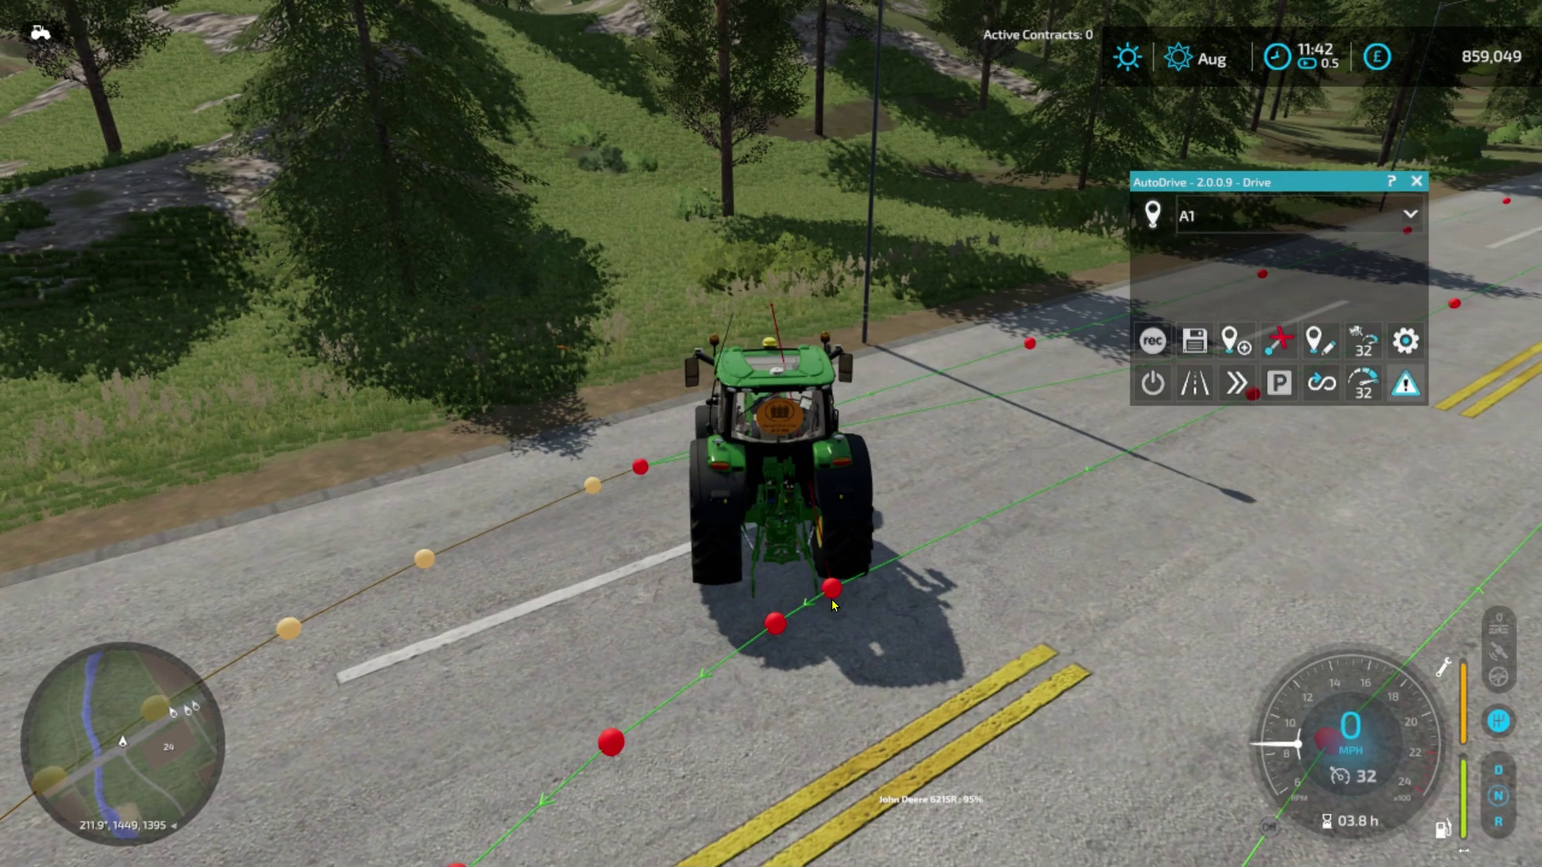
key(w)
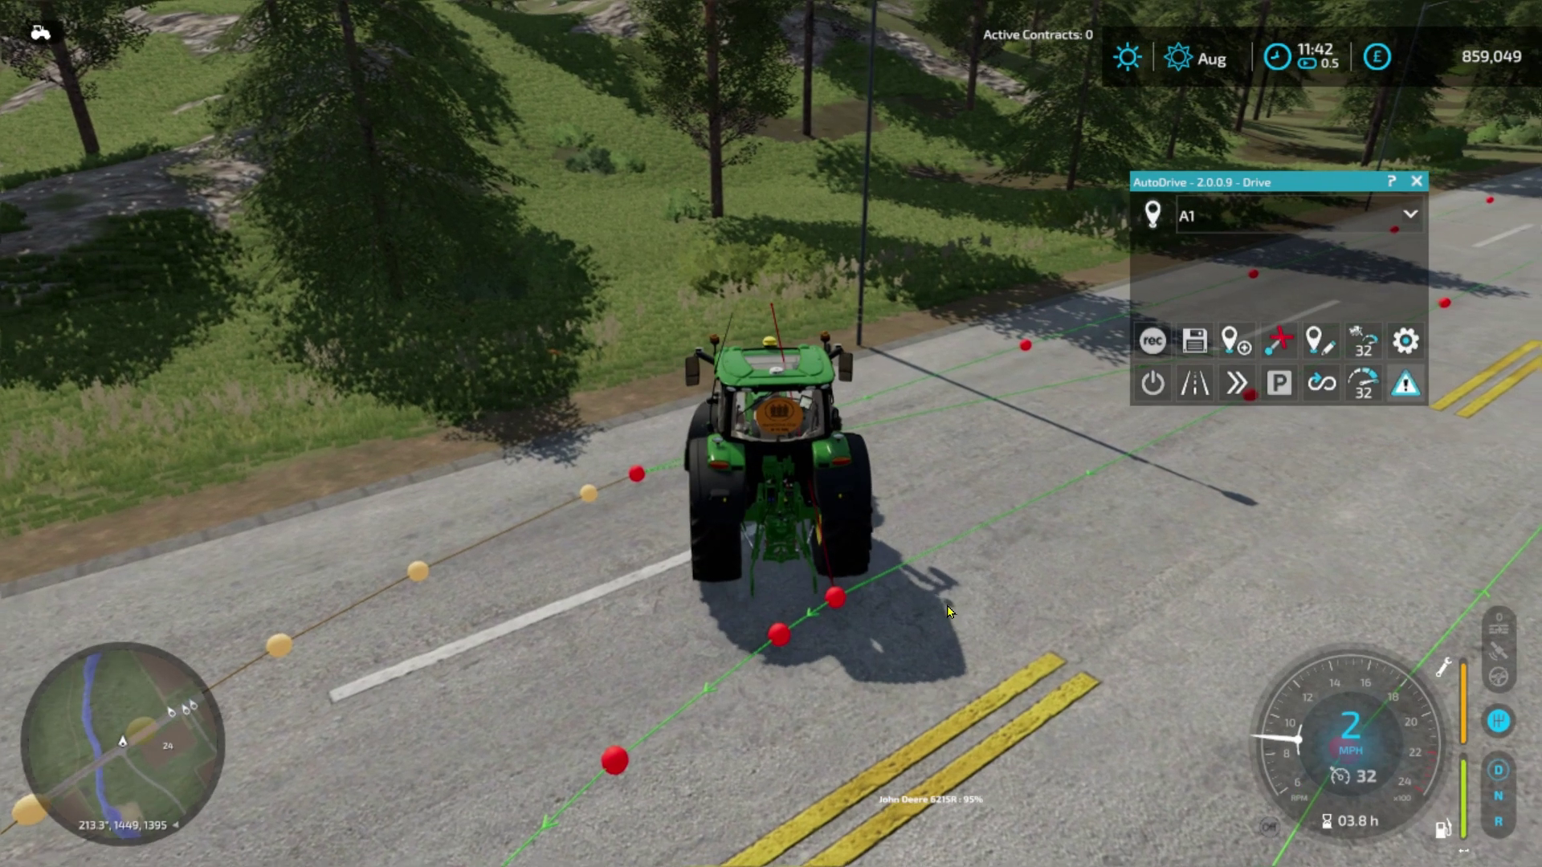
key(d)
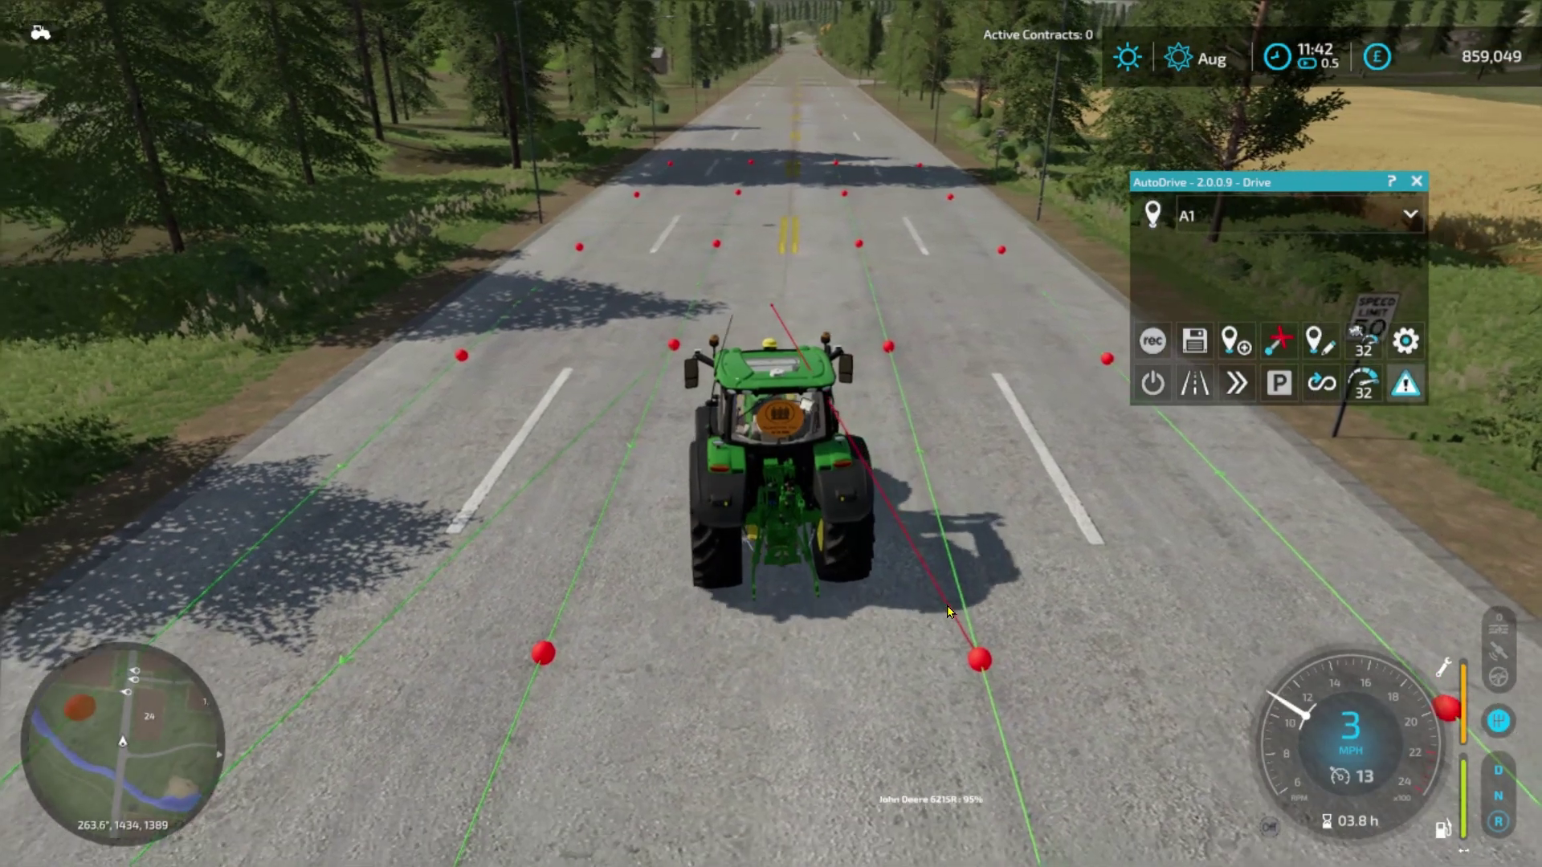
click(679, 343)
click(549, 639)
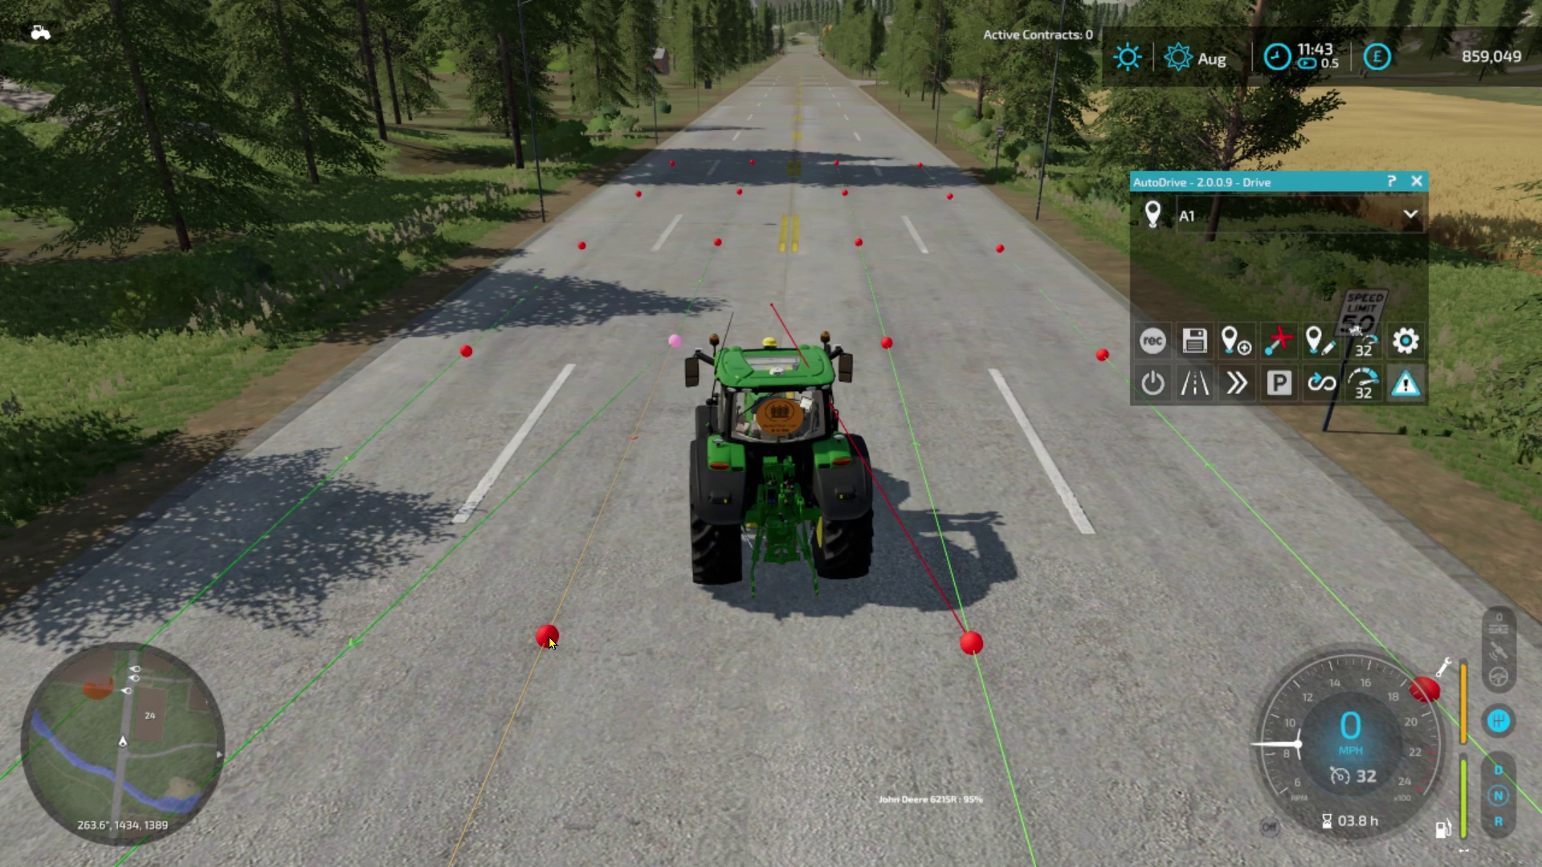
Step: Toggle the connection direction of the second lane's sub-priority curve until it is two-way
click(550, 639)
click(549, 639)
click(551, 643)
click(676, 342)
click(546, 638)
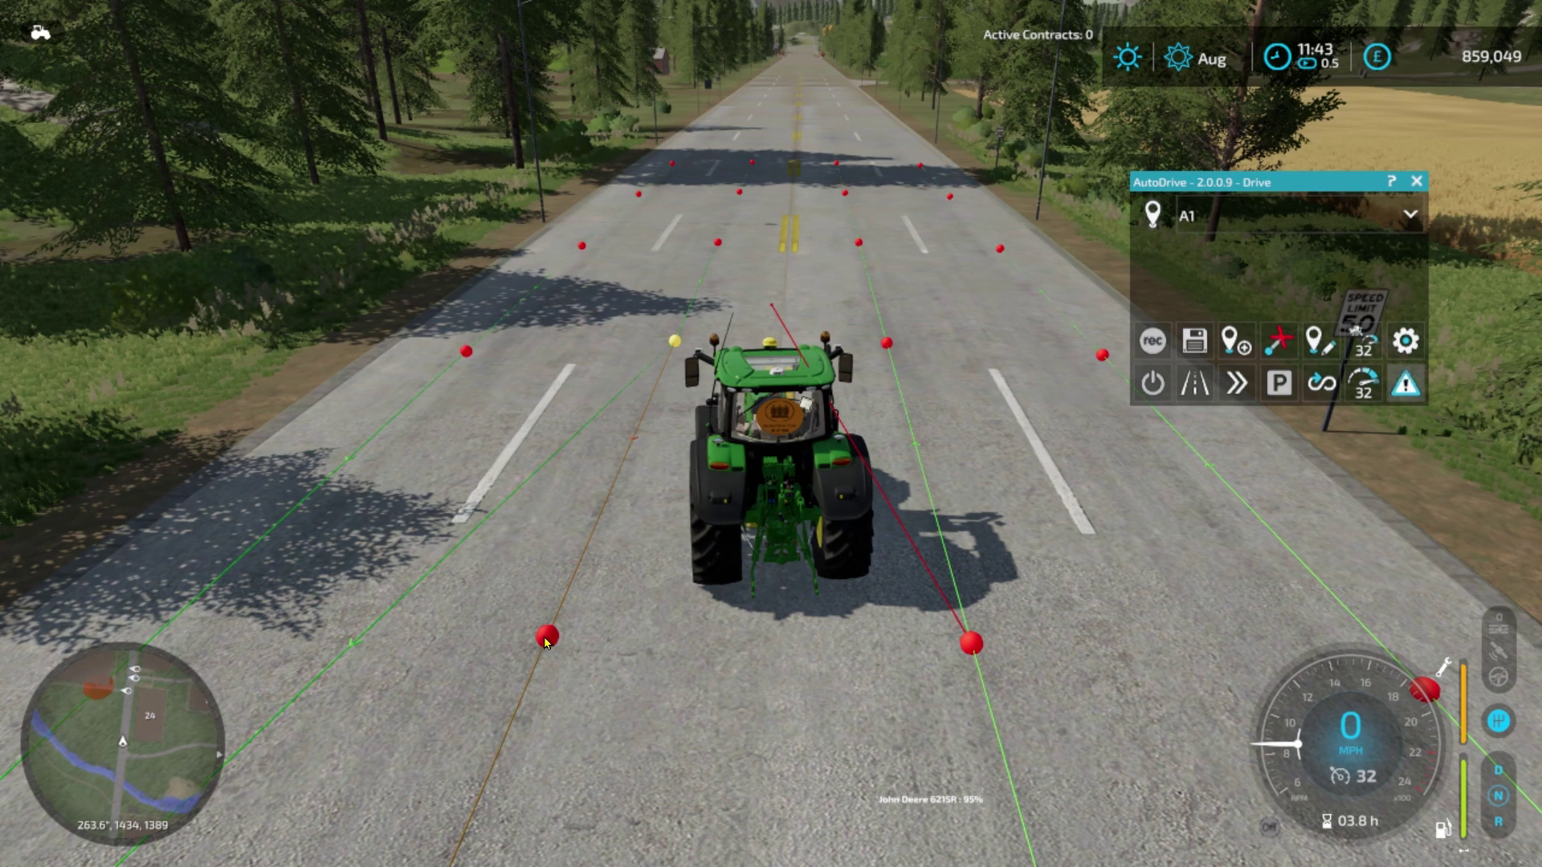
click(547, 637)
Step: Bring the tractor back towards the junction and add a lane-change link from the third lane's curve-end waypoint to a nearest-lane waypoint farther along
key(s)
key(a)
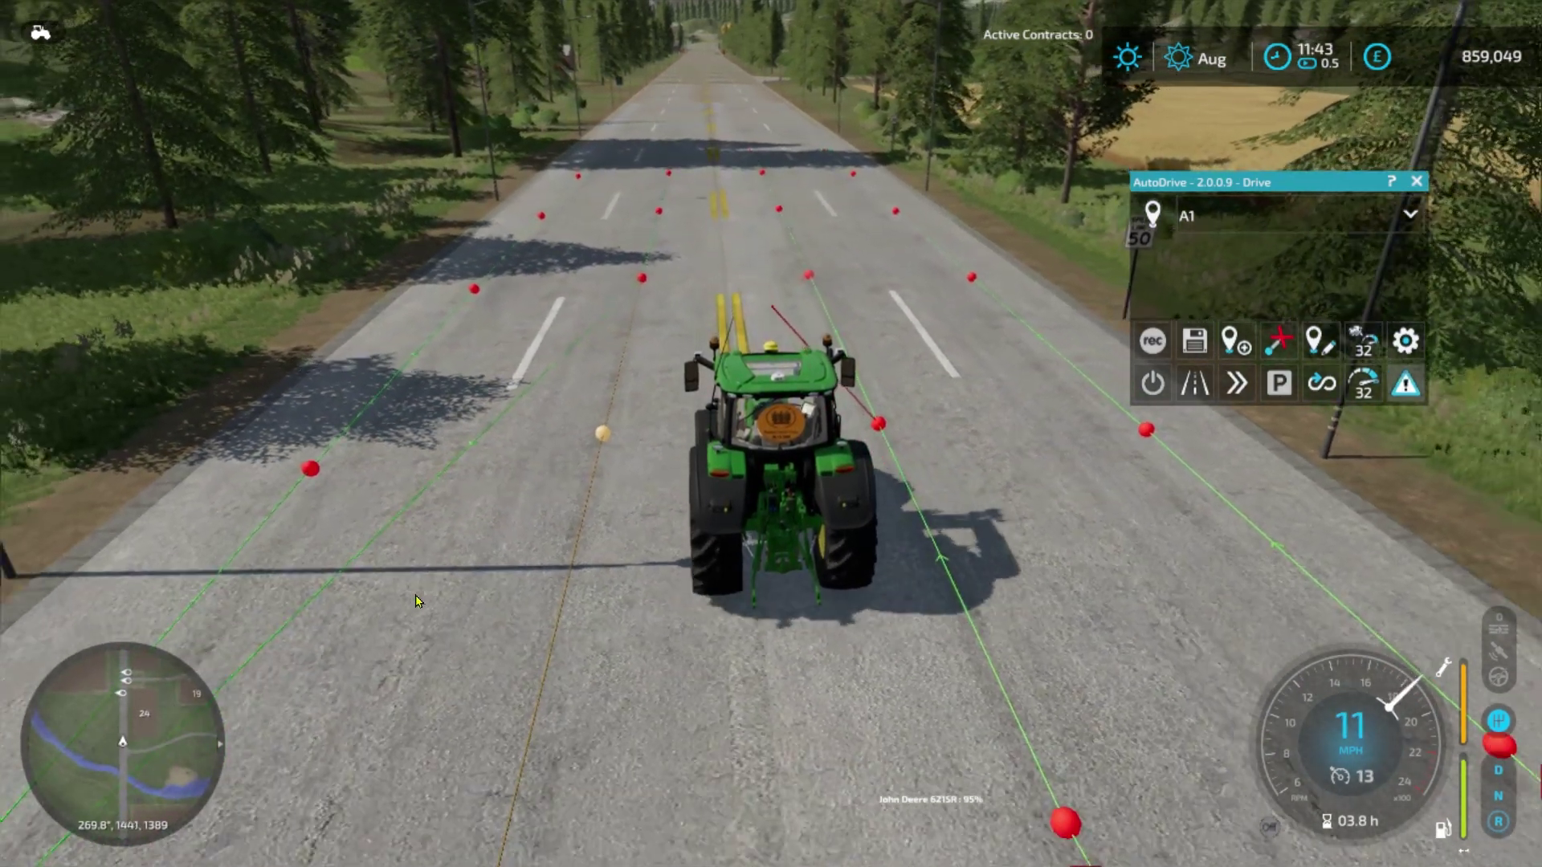
key(d)
key(s)
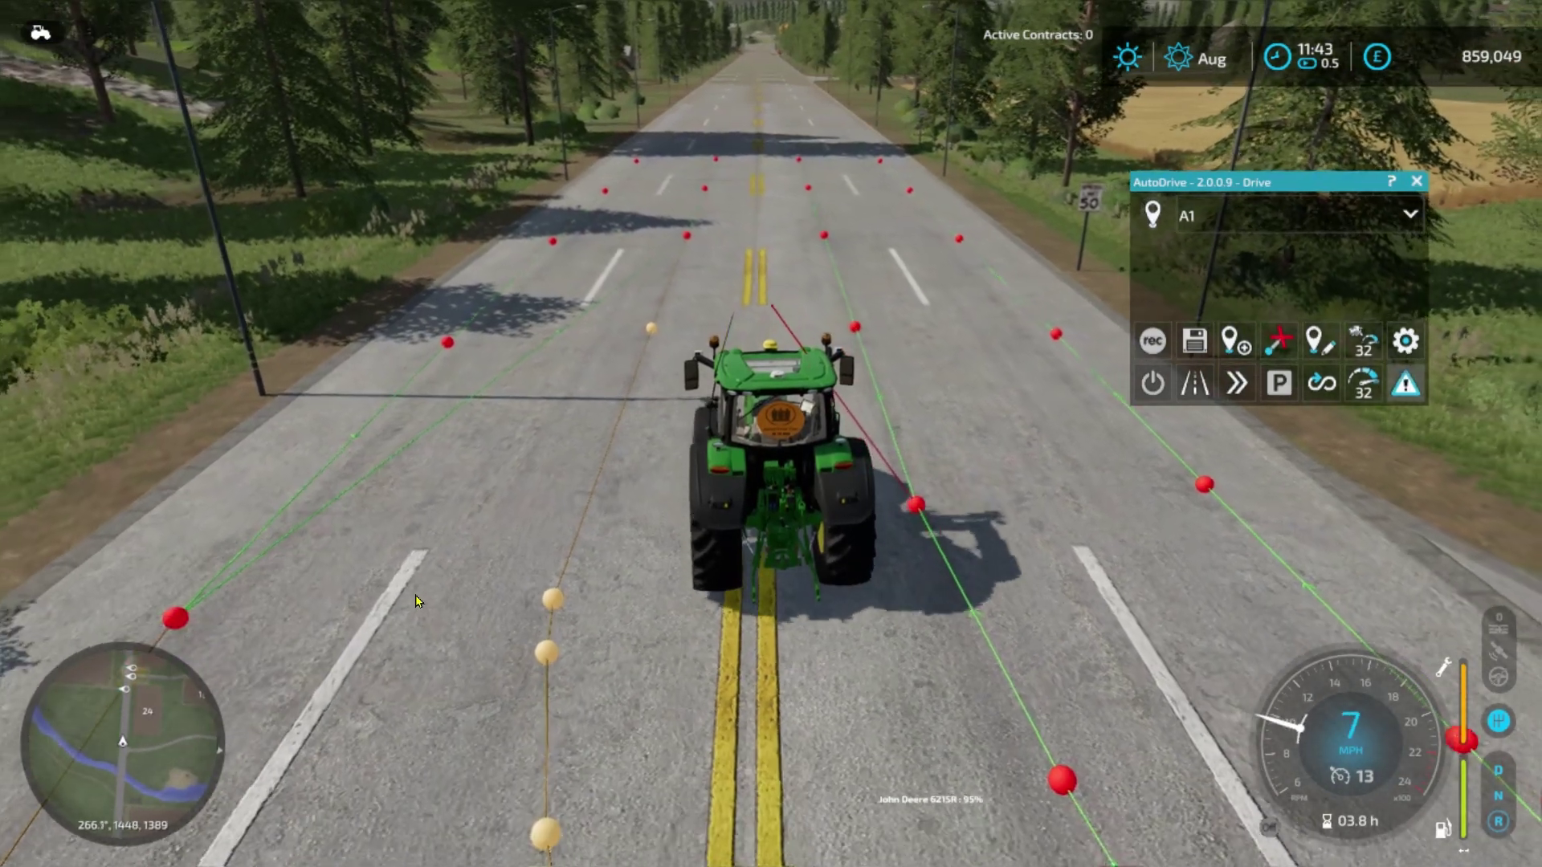
key(w)
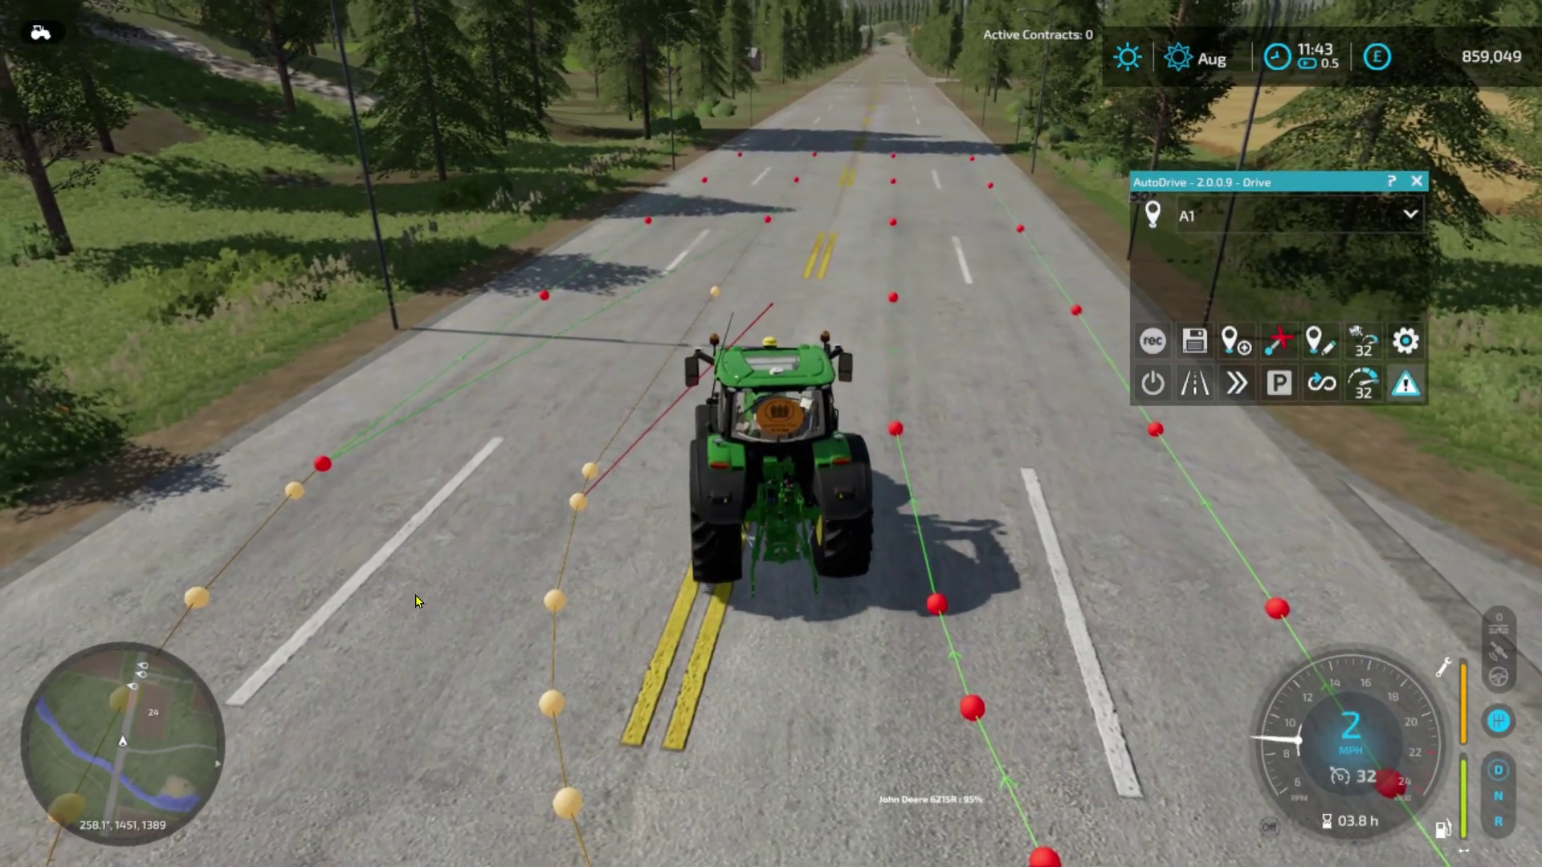
key(s)
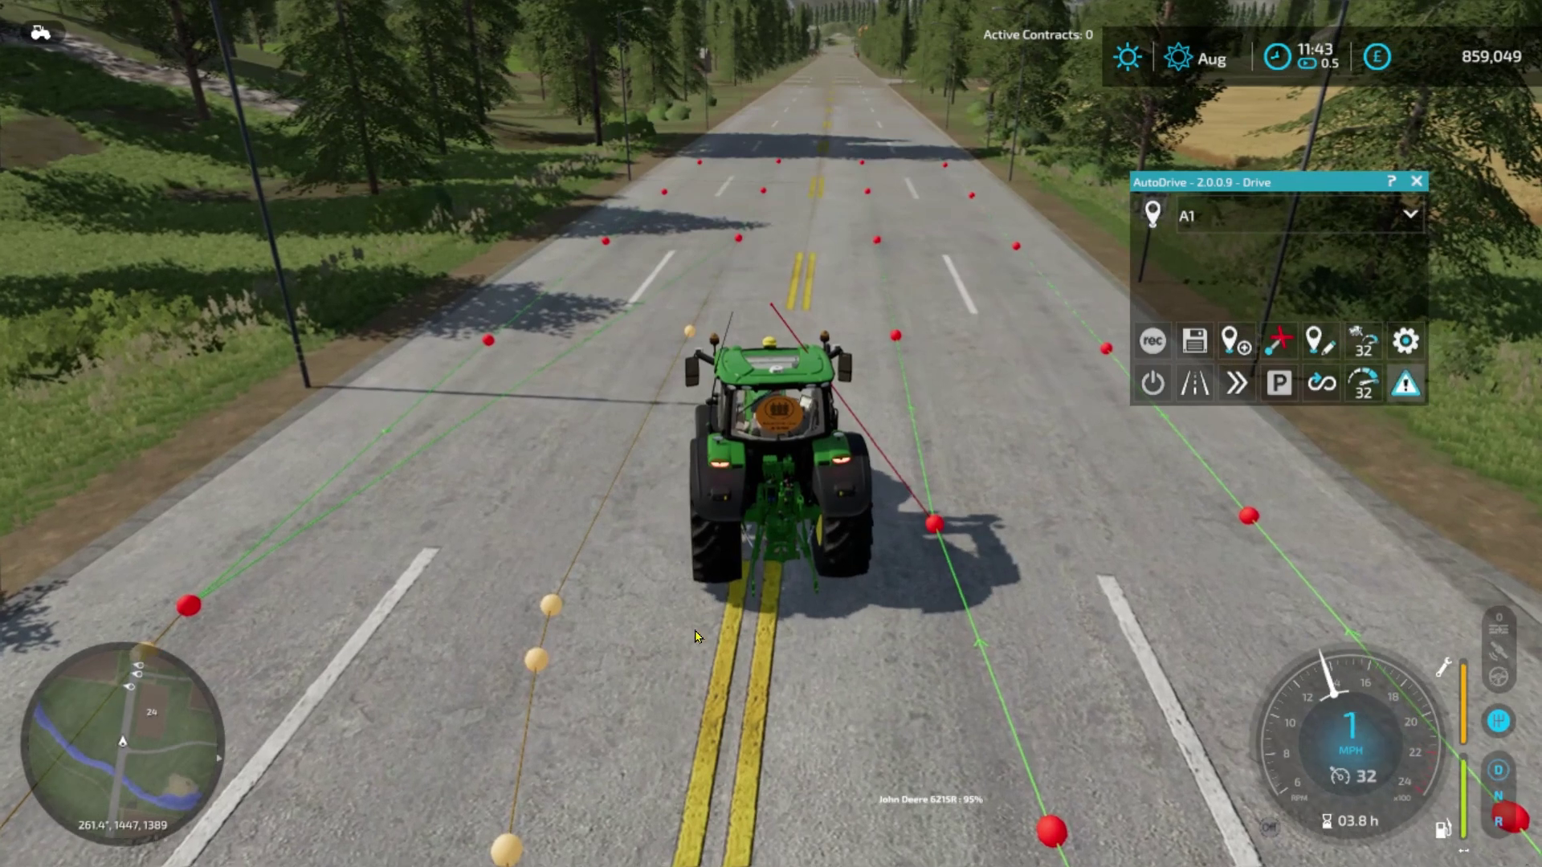
click(935, 526)
click(1014, 251)
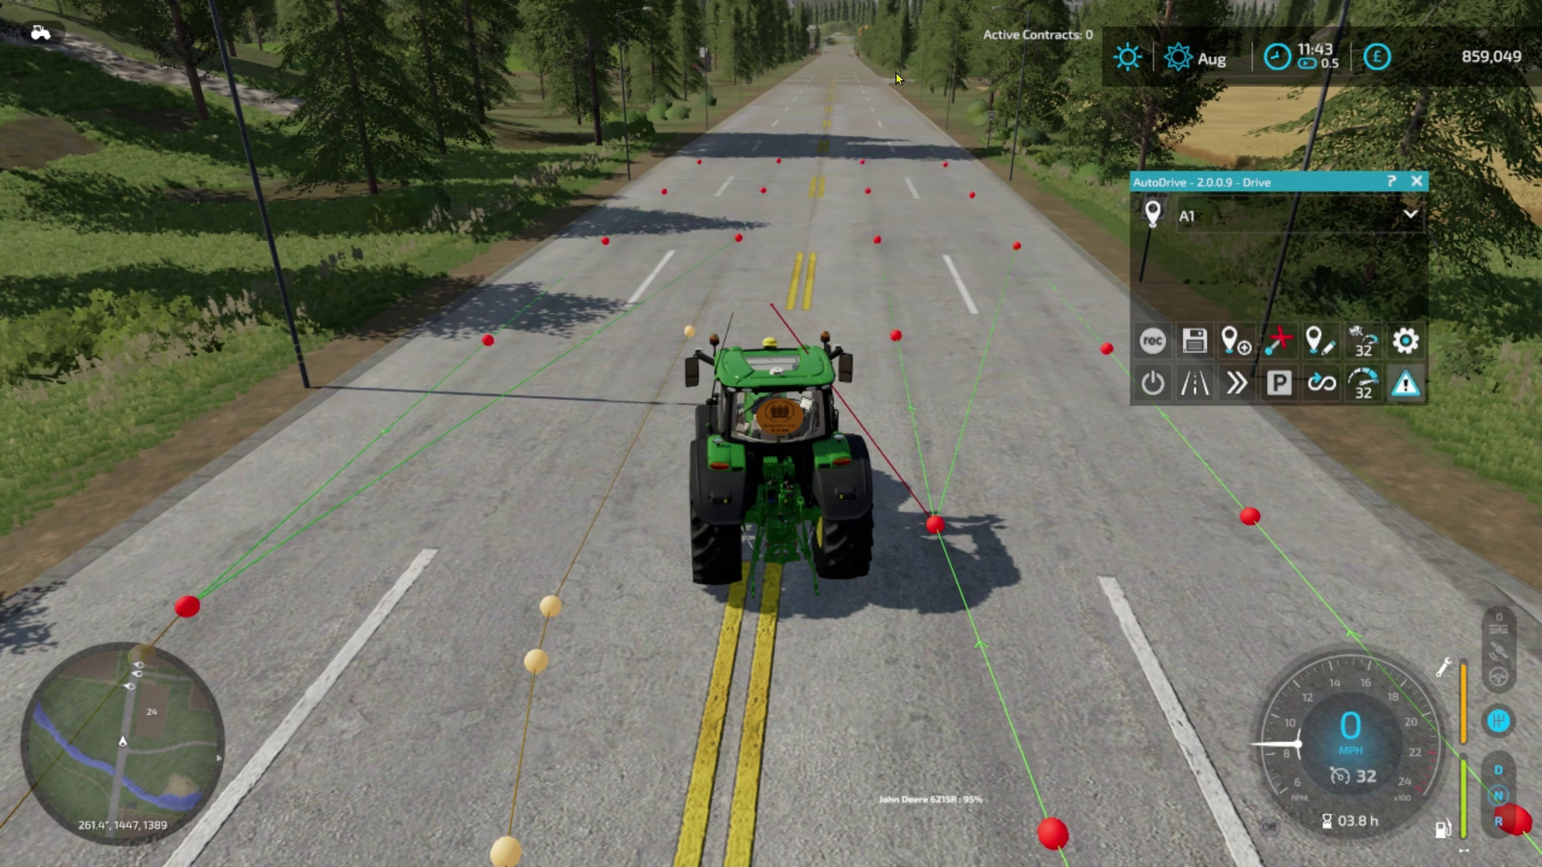
key(s)
key(d)
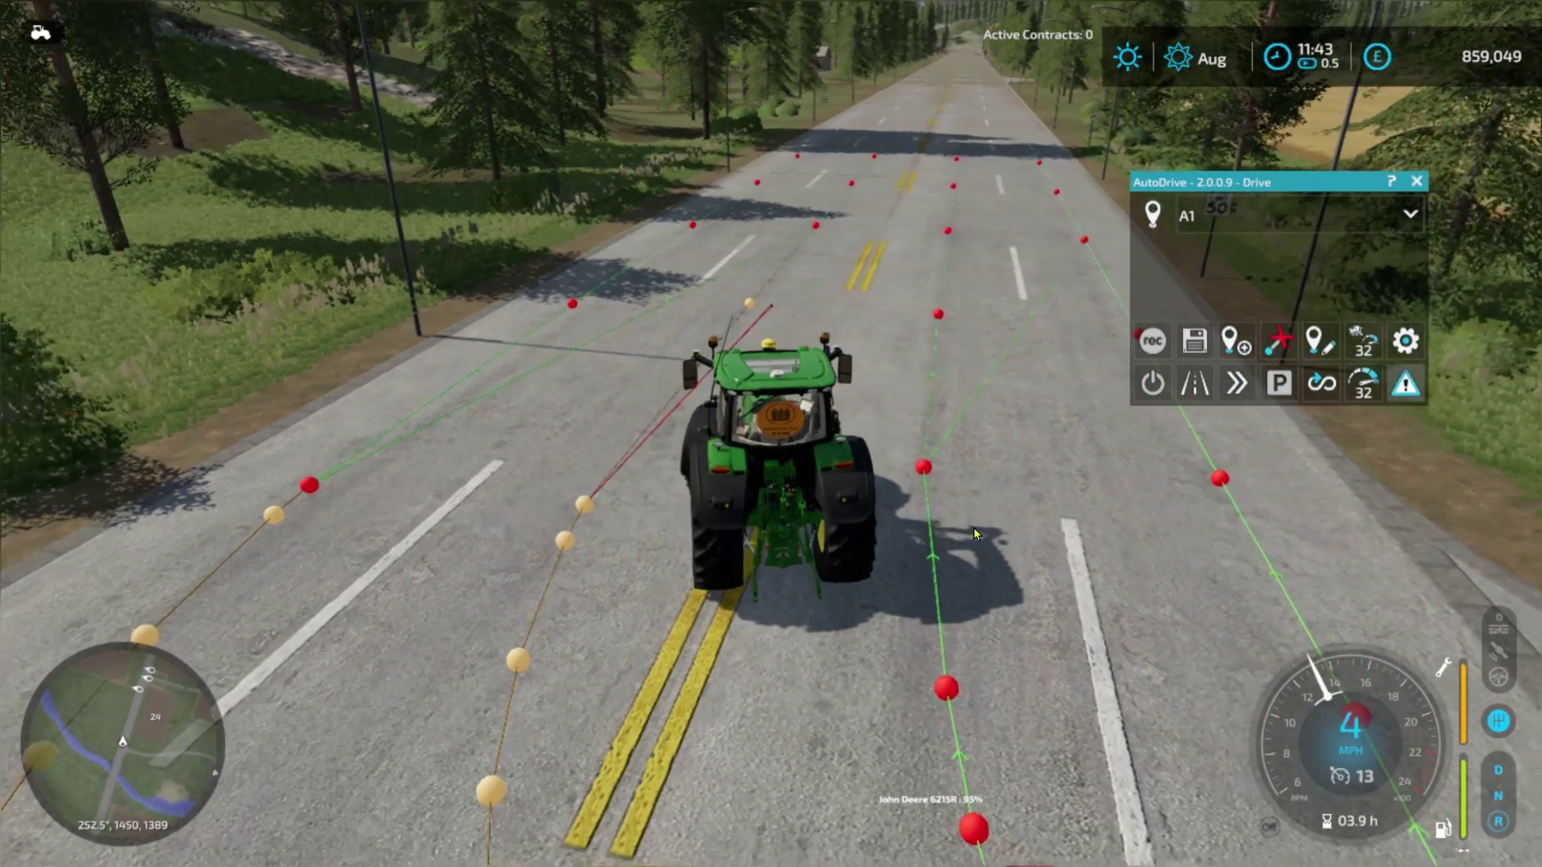